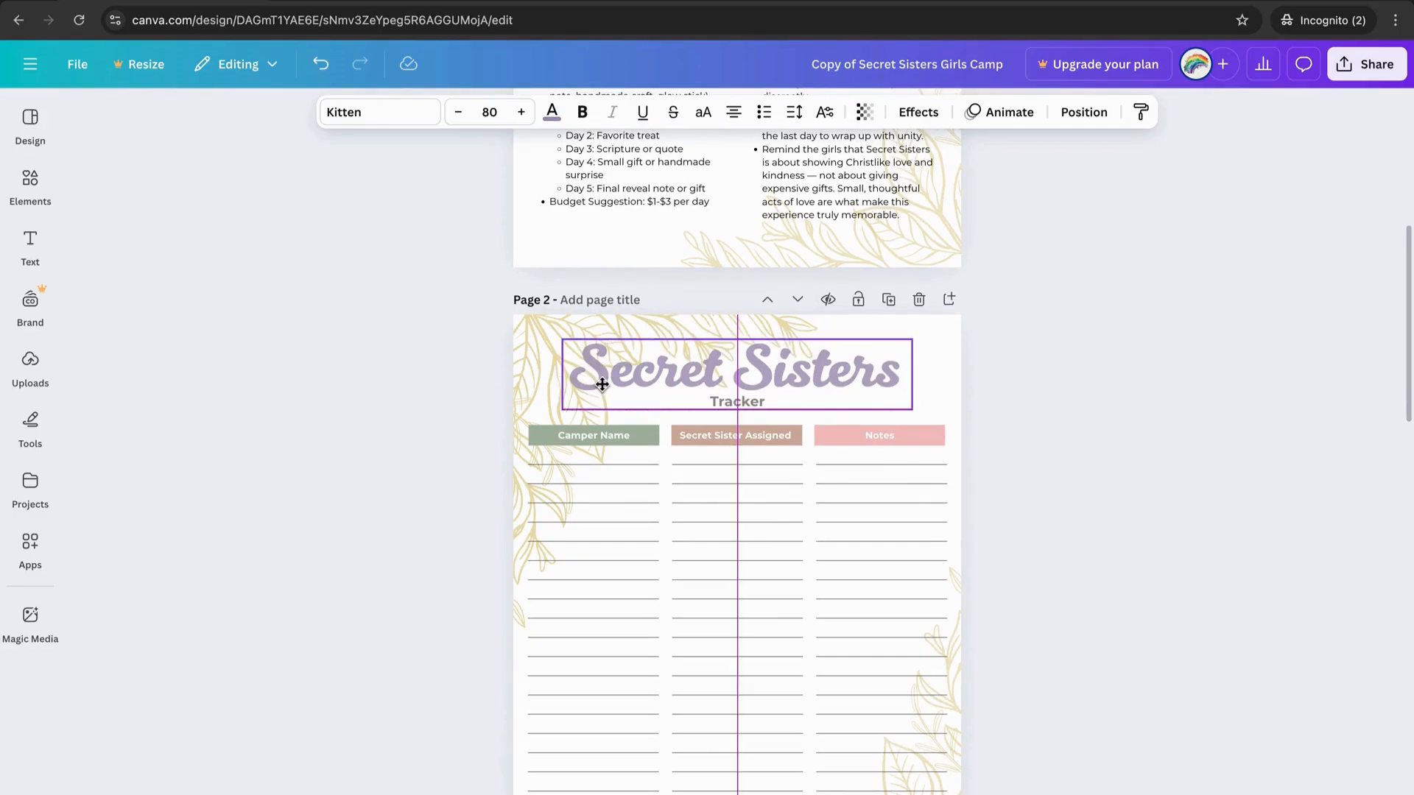
# Deselect the tracker table and open the Text panel beside the Secret Sisters Tracker page.
pyautogui.click(596, 462)
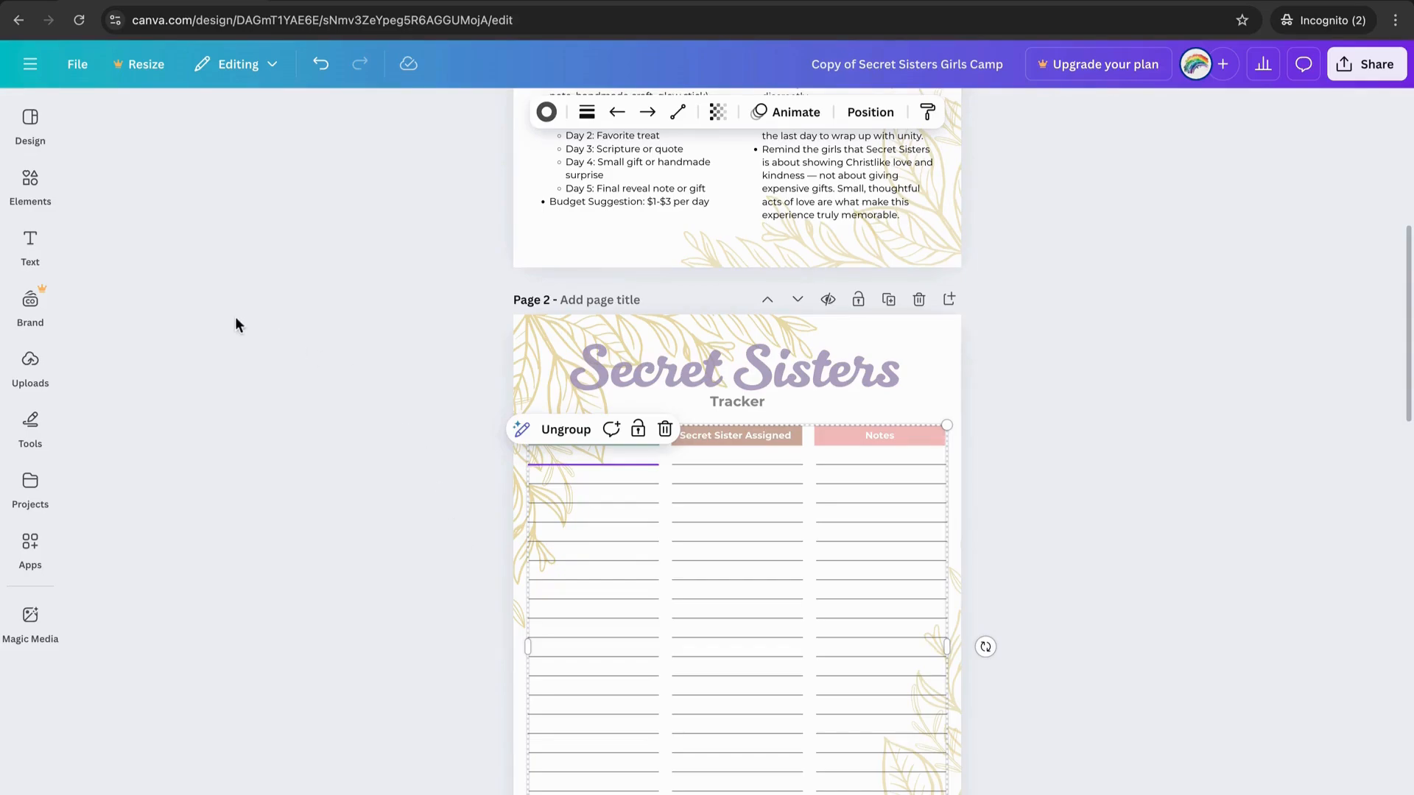
pyautogui.click(30, 243)
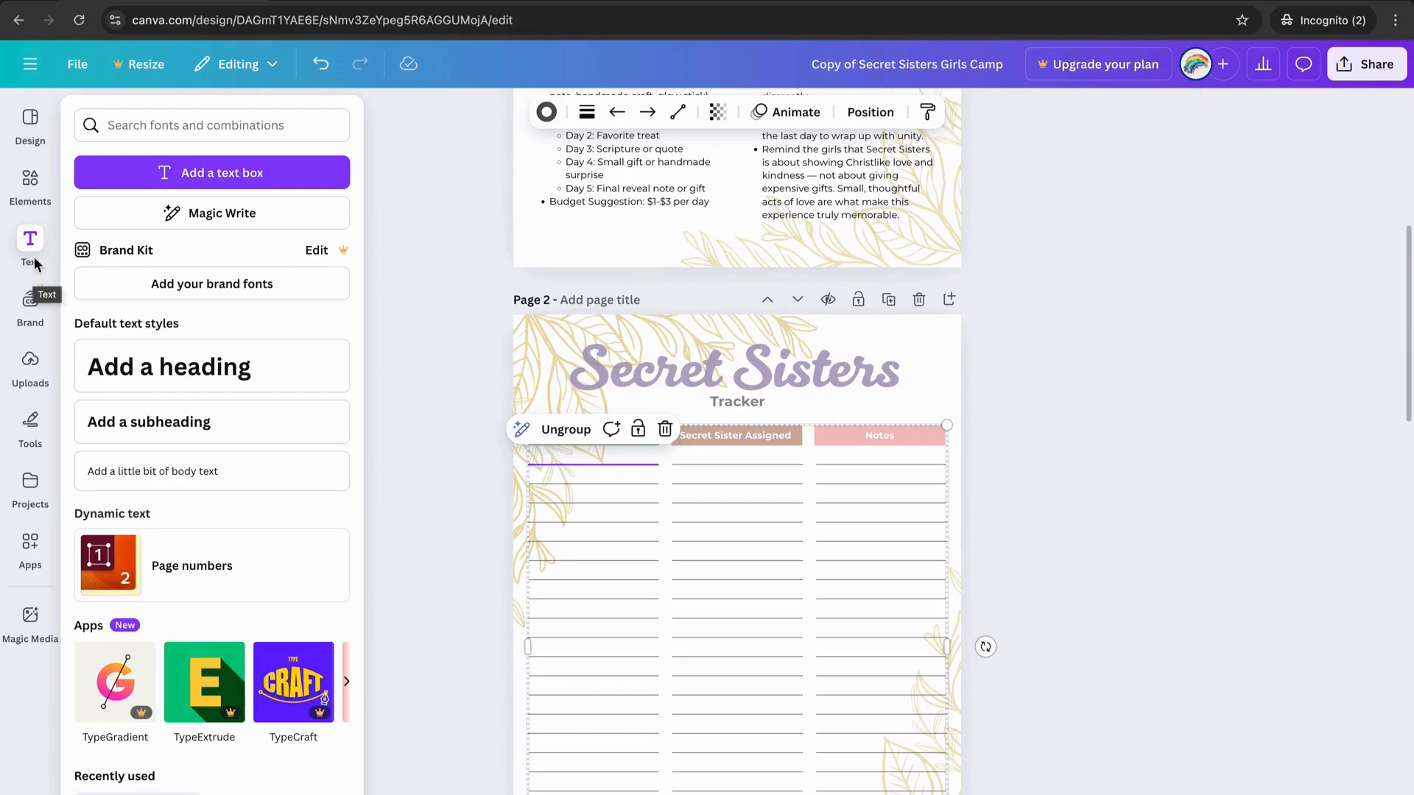
# Add a body text box, move it onto the Camper Name column, and set size 14.
pyautogui.click(363, 469)
pyautogui.click(35, 250)
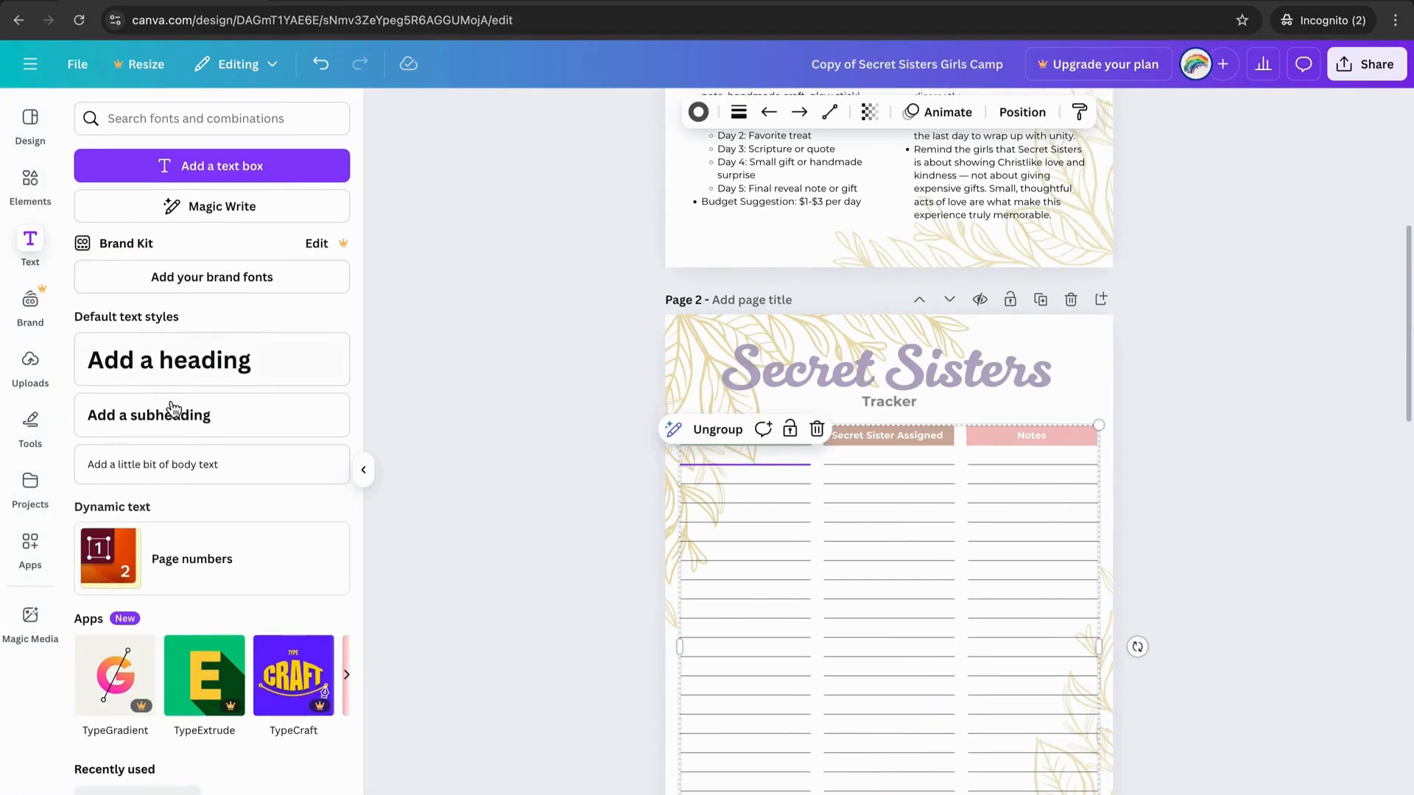
pyautogui.click(186, 466)
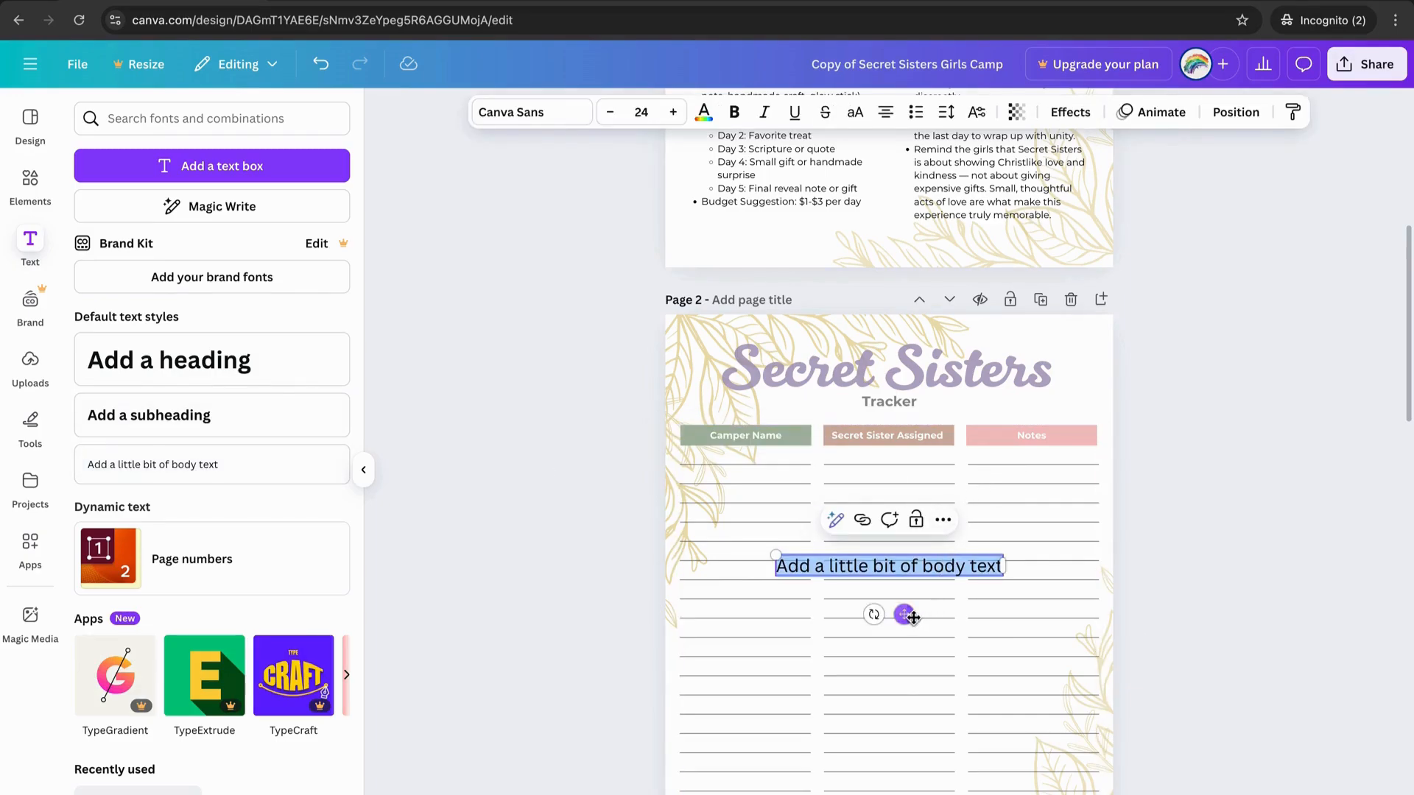
pyautogui.moveTo(903, 613); pyautogui.dragTo(815, 510)
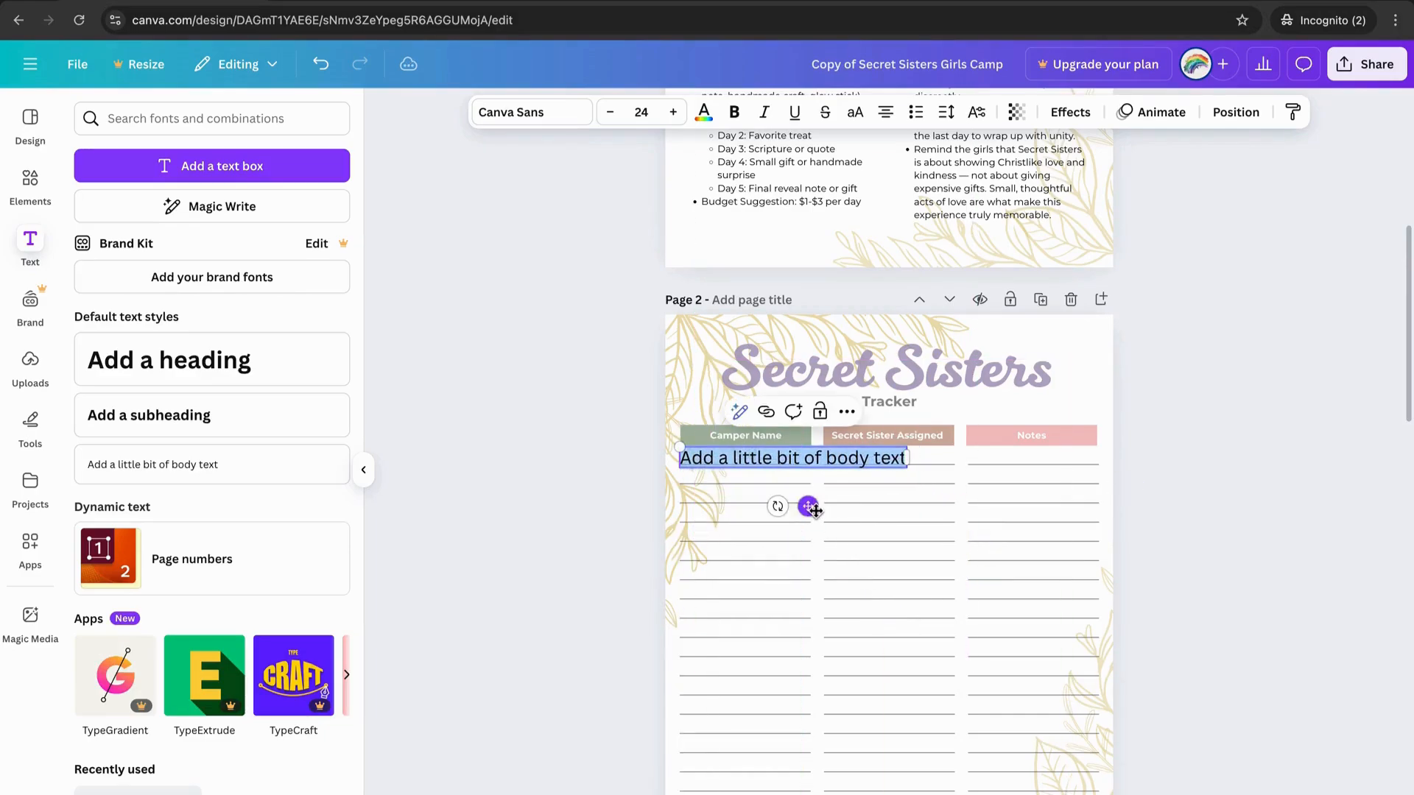
pyautogui.click(643, 113)
pyautogui.click(639, 240)
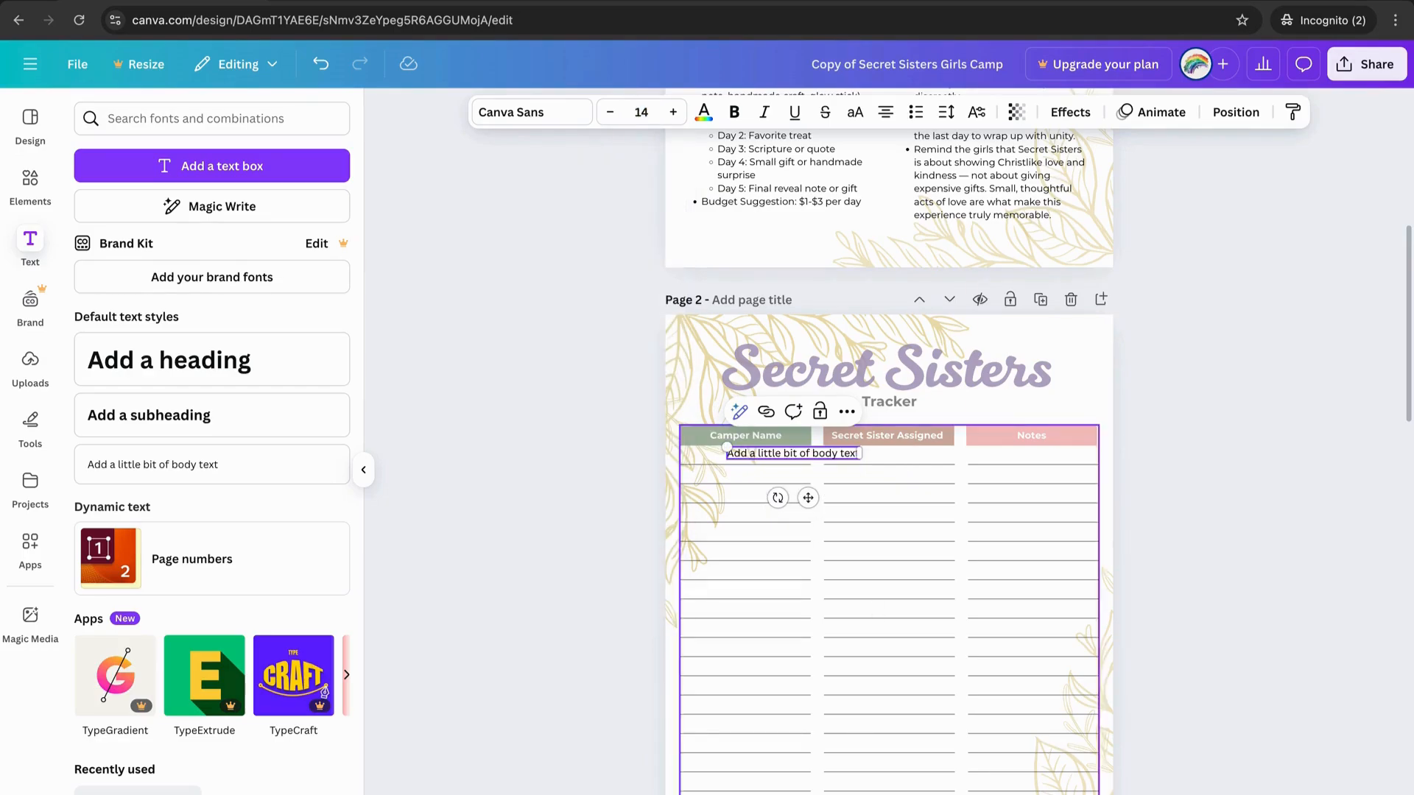
# Align the text under the Camper Name heading and replace the placeholder with a camper's full name.
pyautogui.scroll(8, 803, 485)
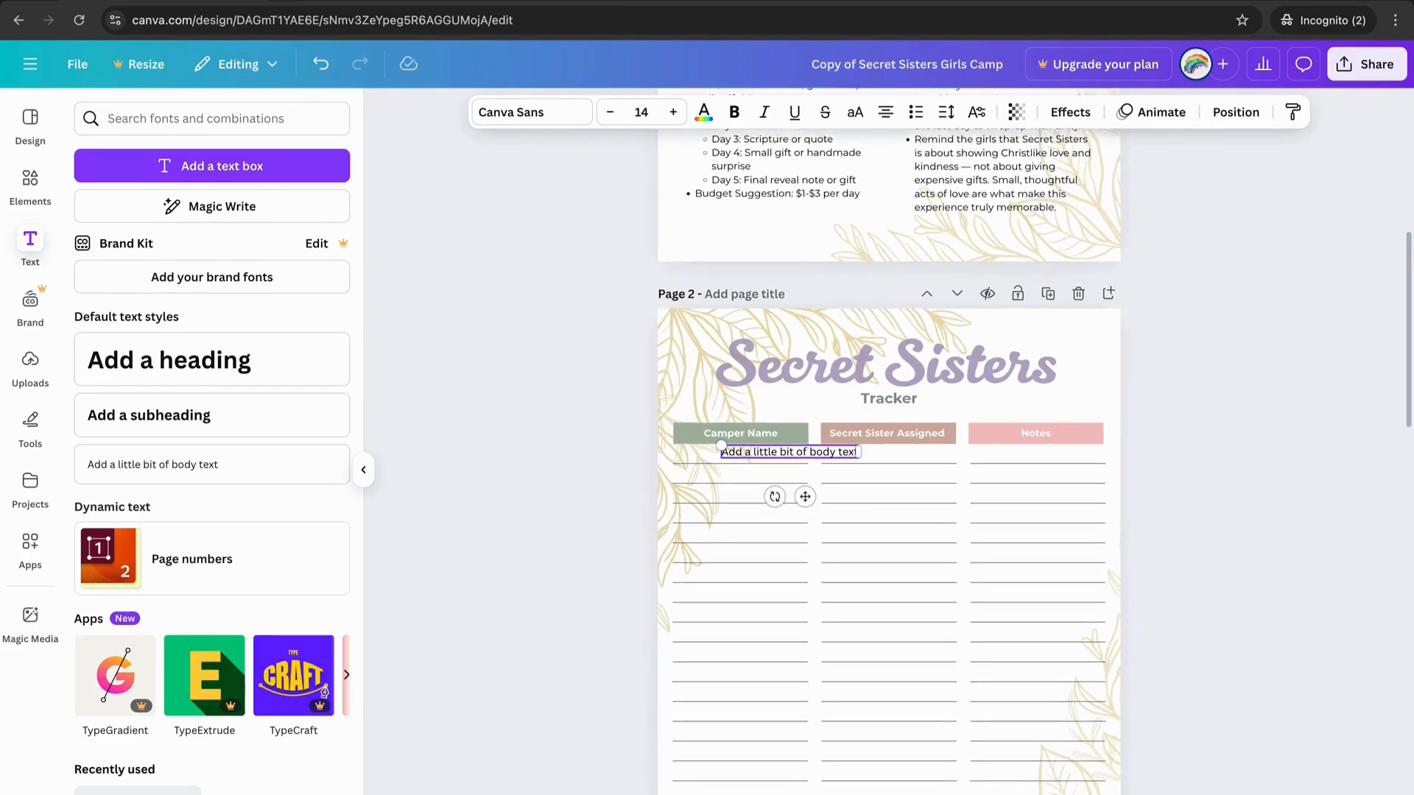
pyautogui.scroll(2, 921, 703)
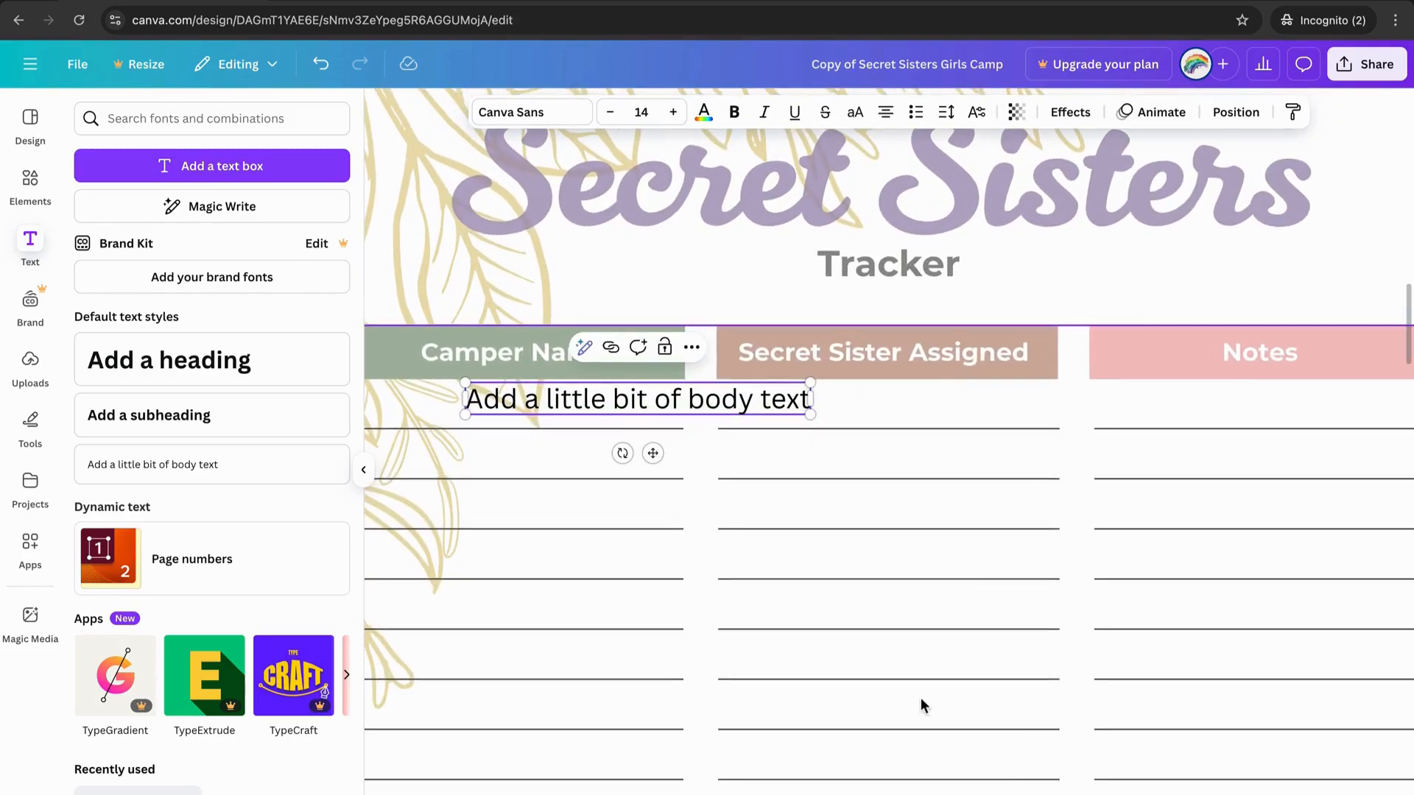
pyautogui.hscroll(-2, 704, 625)
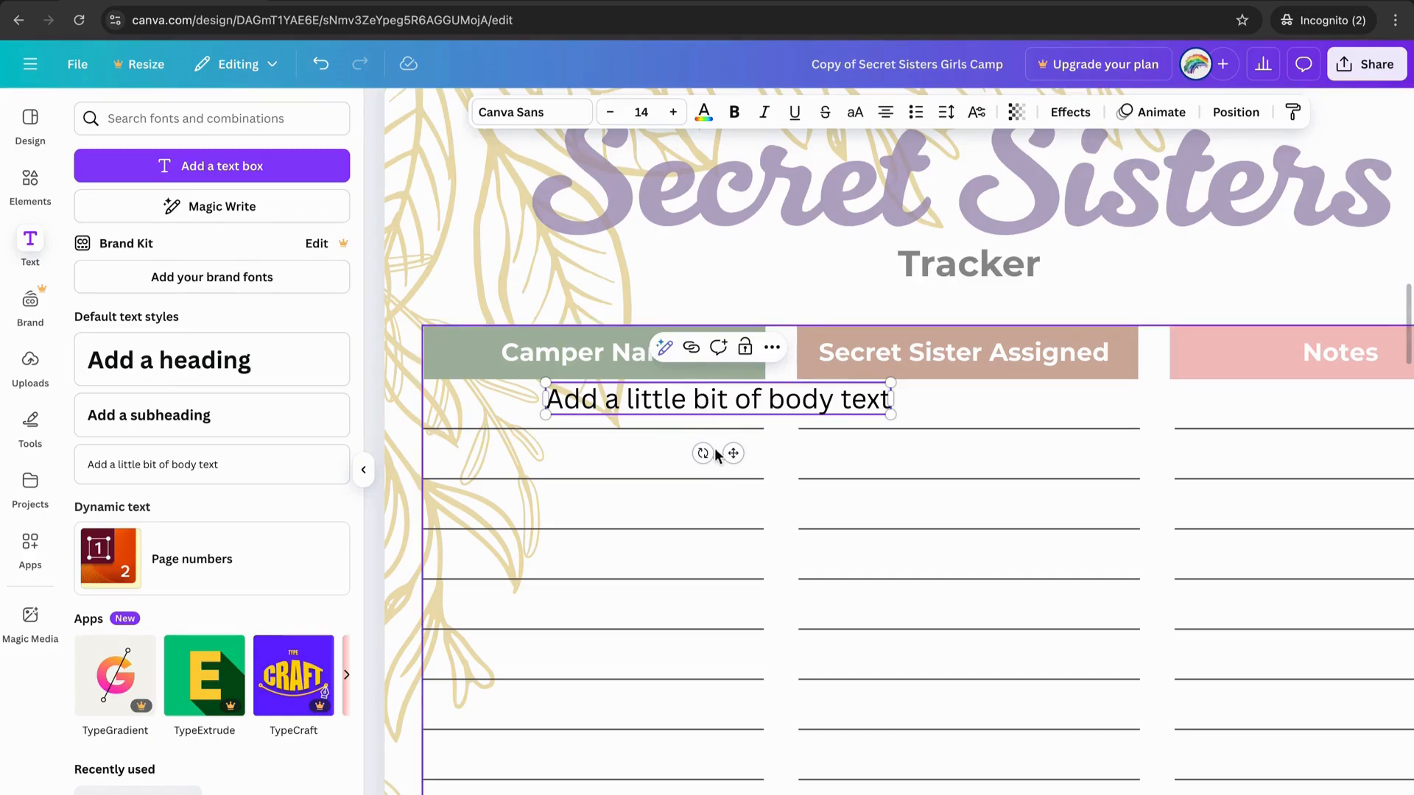
pyautogui.moveTo(735, 455); pyautogui.dragTo(609, 464)
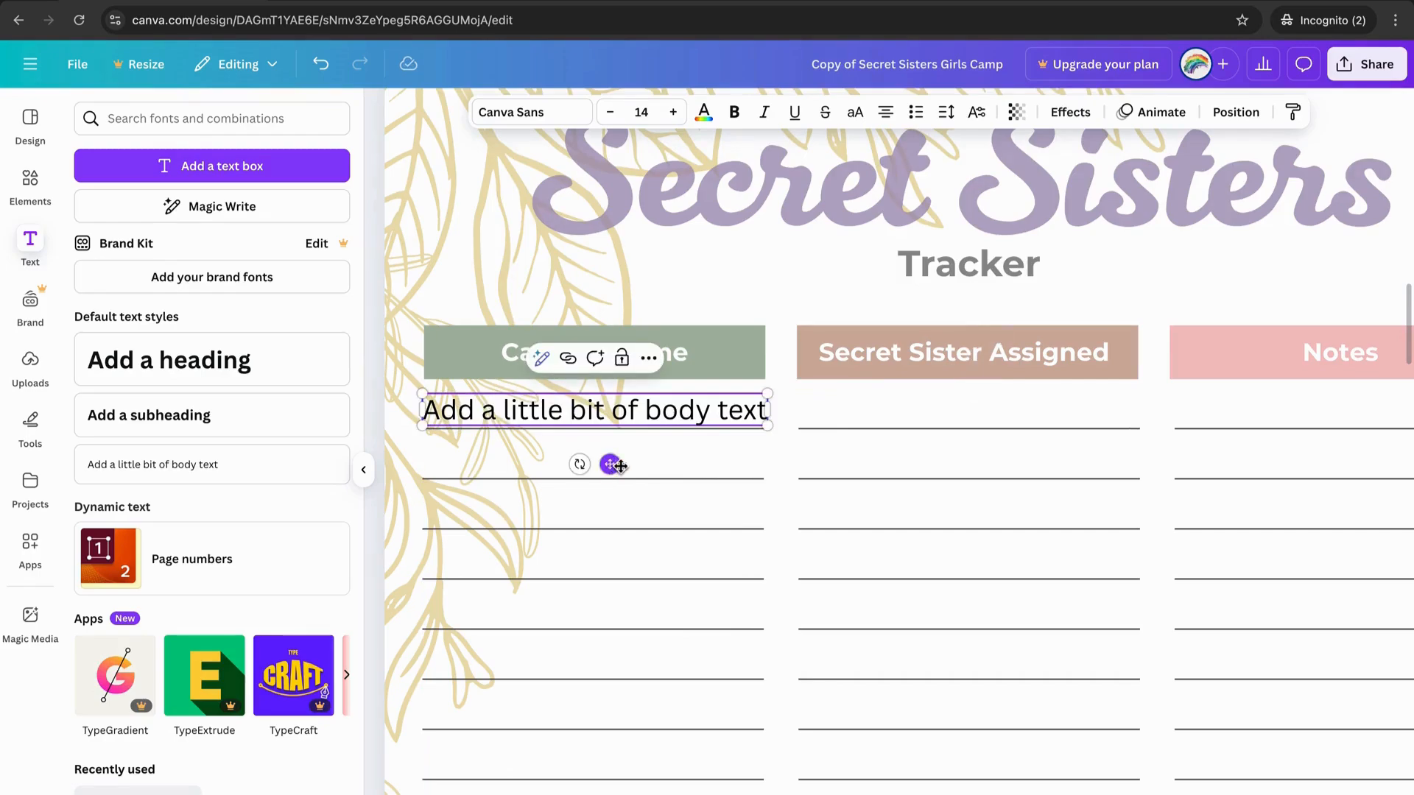
pyautogui.doubleClick(588, 410)
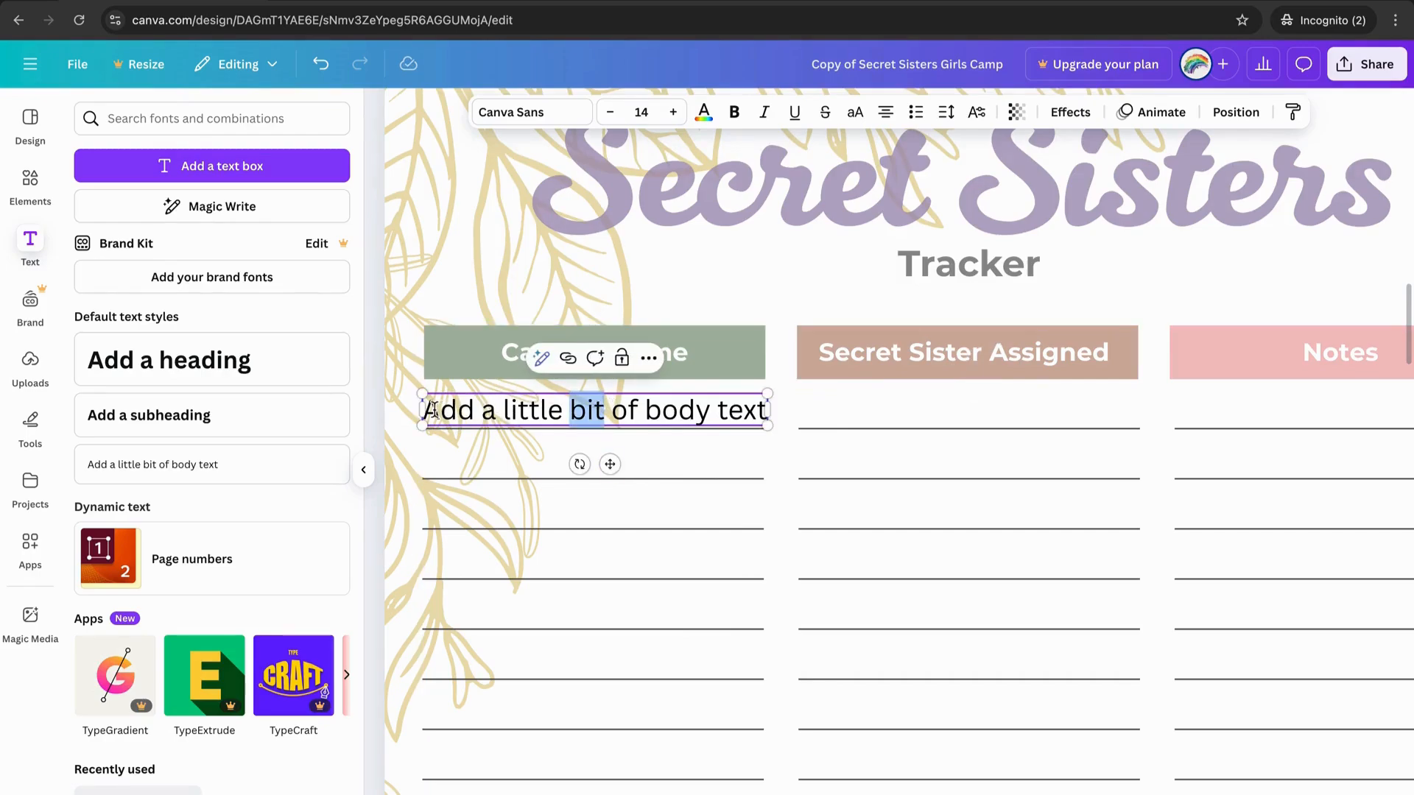
pyautogui.moveTo(426, 410); pyautogui.dragTo(766, 415)
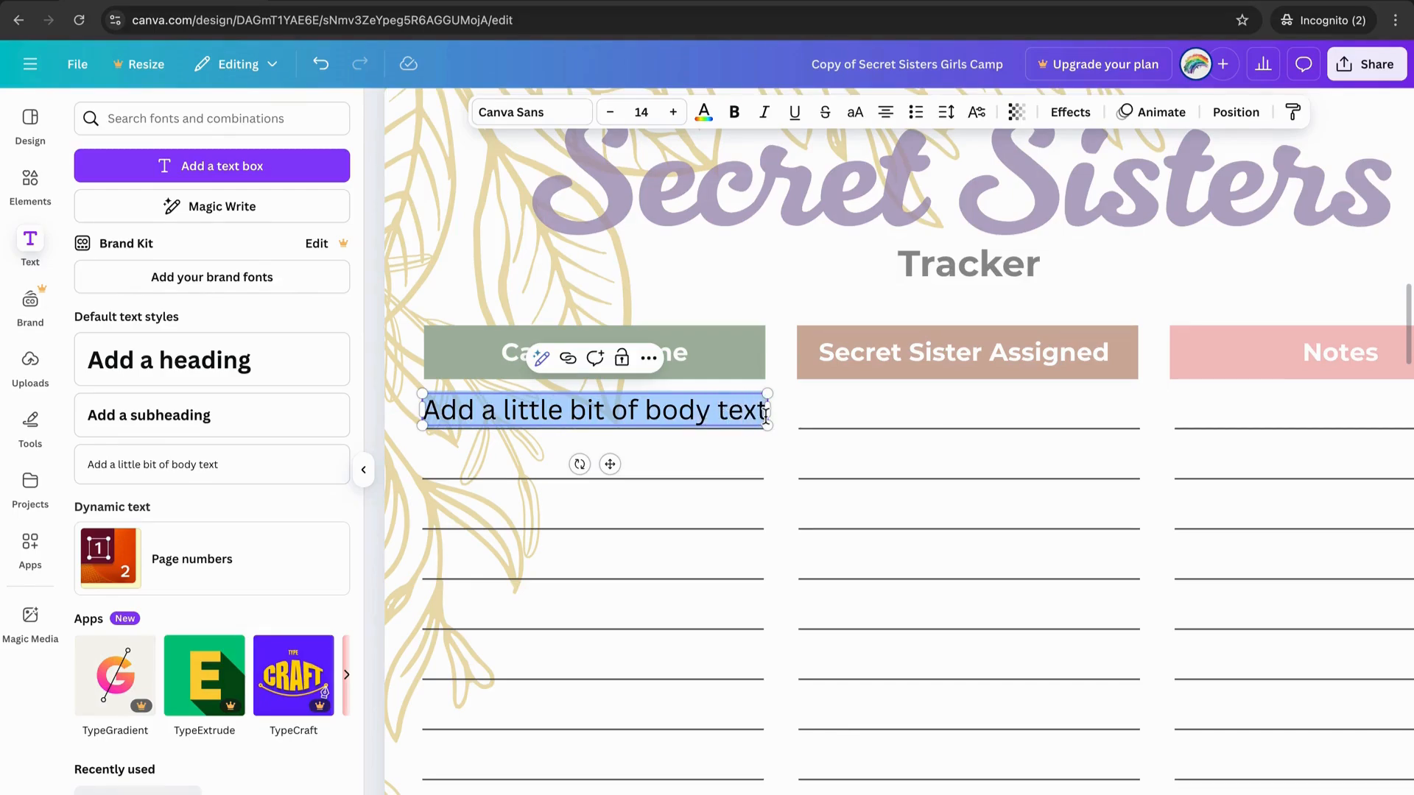
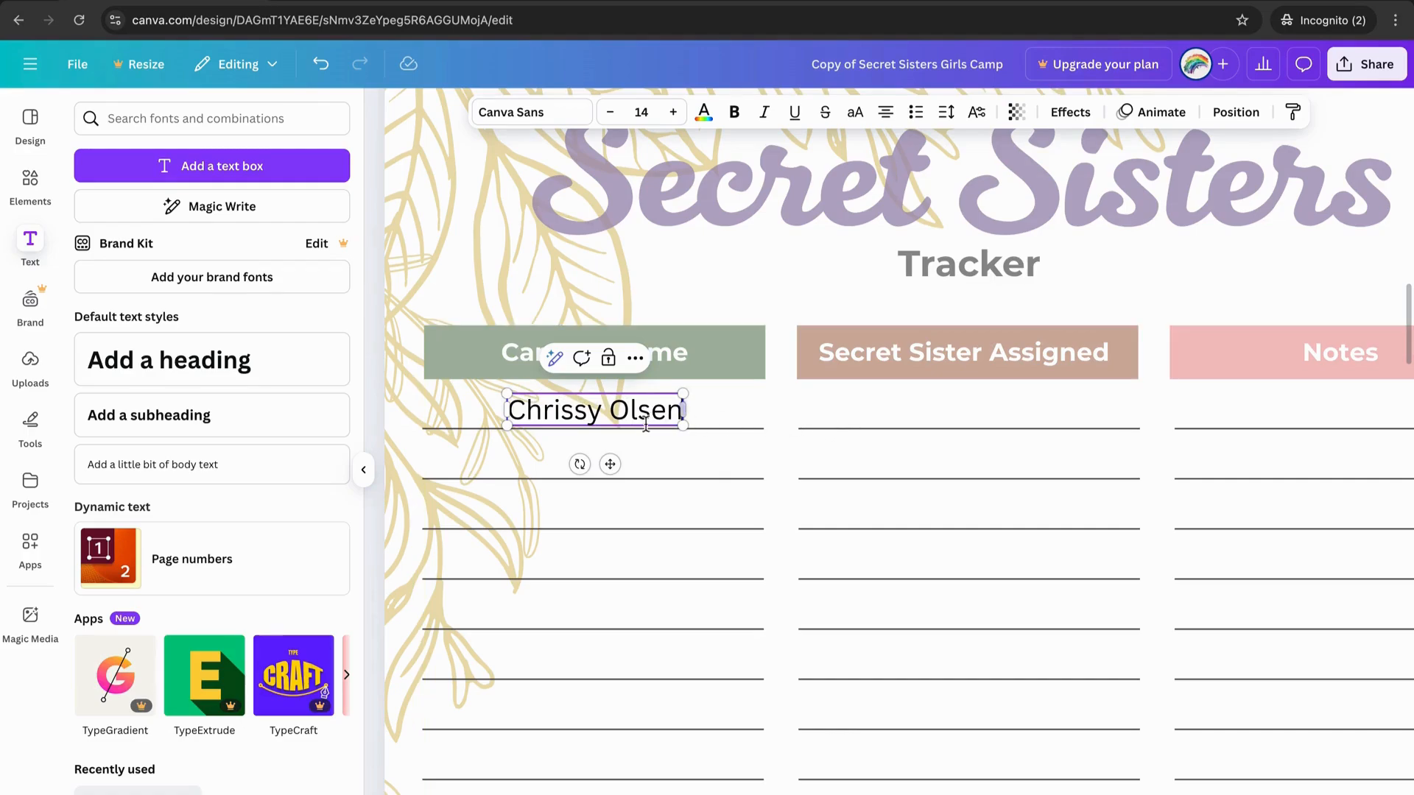
# Copy the camper name into the Secret Sister Assigned column and change its first name to the assigned sister's.
pyautogui.click(672, 425)
pyautogui.click(645, 409)
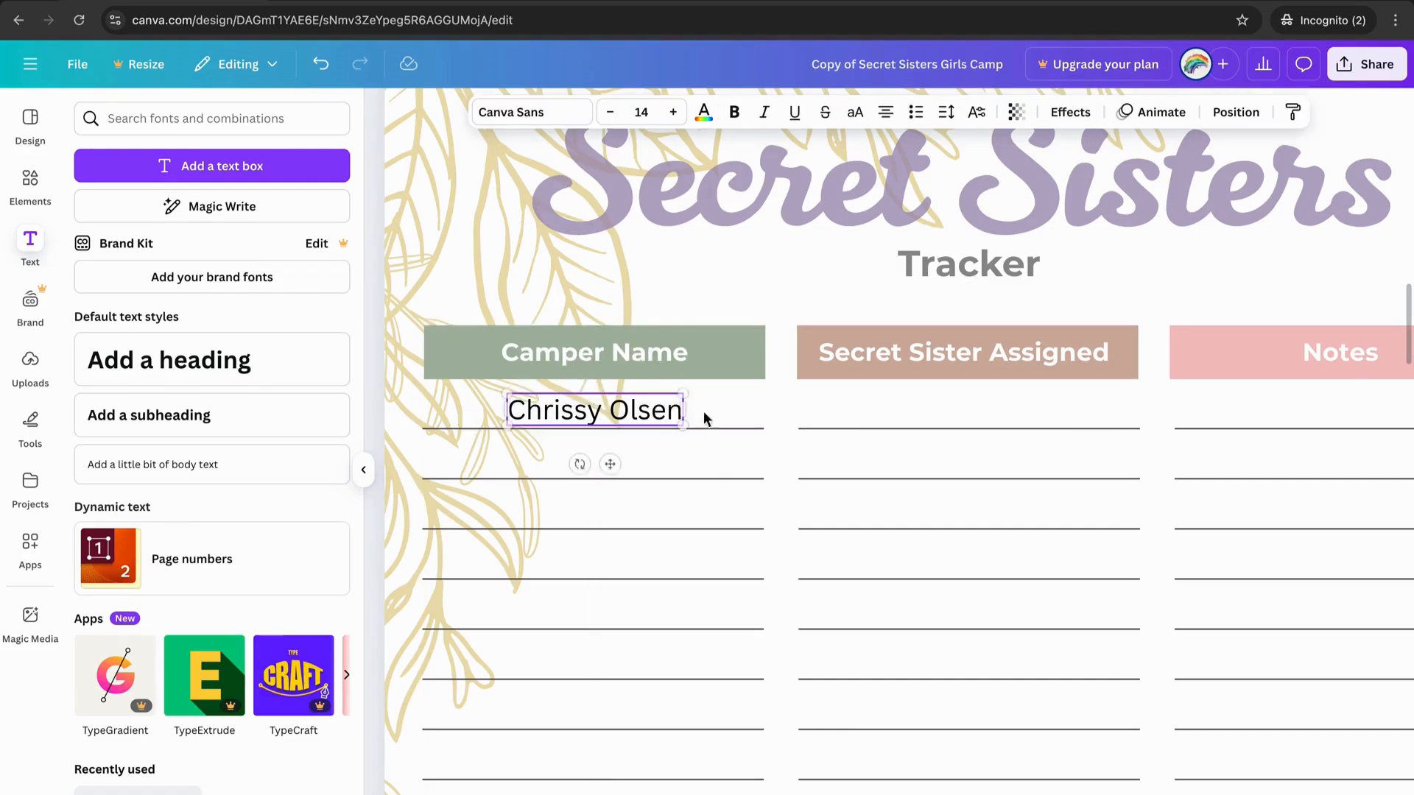
pyautogui.moveTo(645, 410); pyautogui.dragTo(1009, 409)
pyautogui.doubleClick(990, 410)
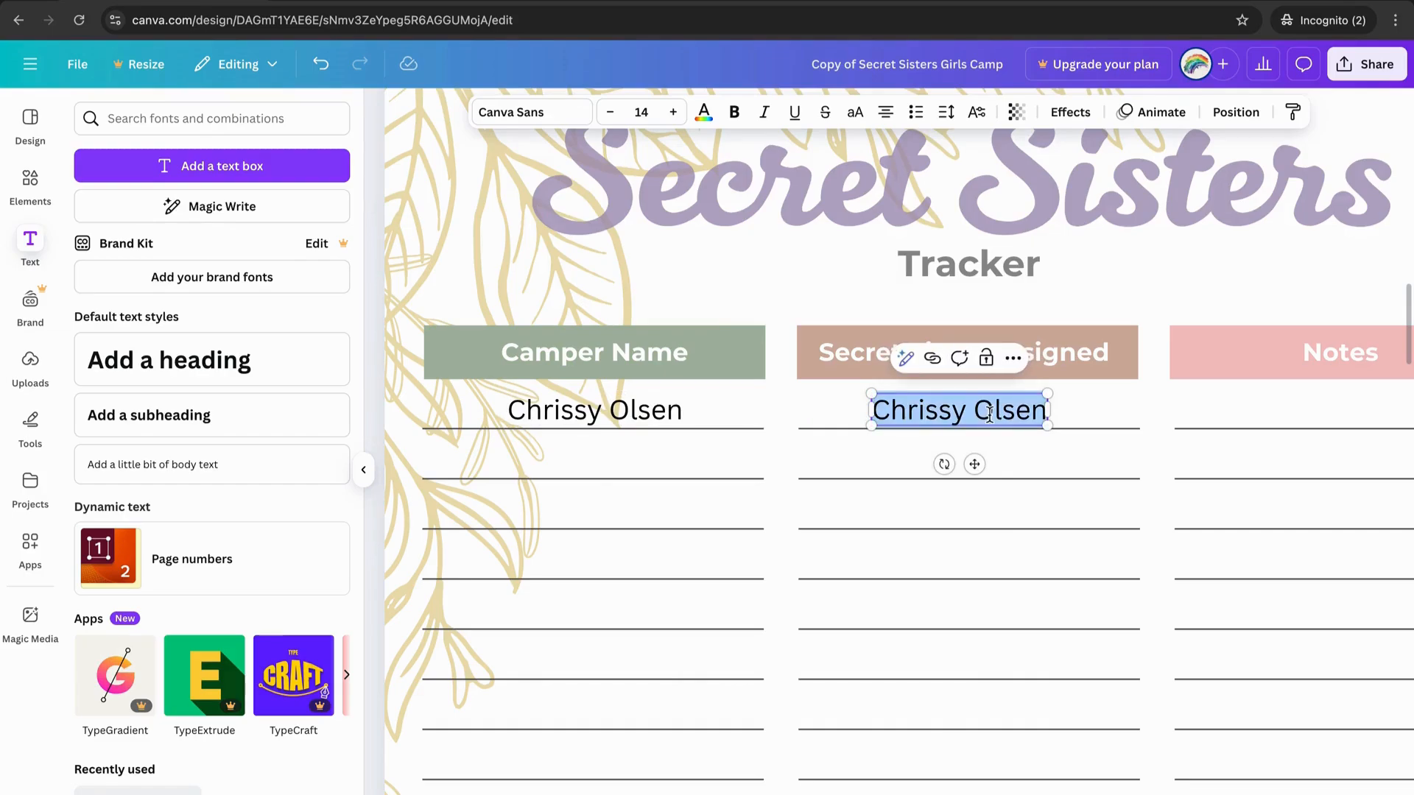
pyautogui.click(955, 409)
pyautogui.hotkey('shift', 'Left')
pyautogui.hotkey('shift', 'Left')
pyautogui.hotkey('shift', 'Left')
pyautogui.hotkey('shift', 'Left')
pyautogui.hotkey('shift', 'Left')
pyautogui.hotkey('shift', 'Left')
pyautogui.hotkey('shift', 'Left')
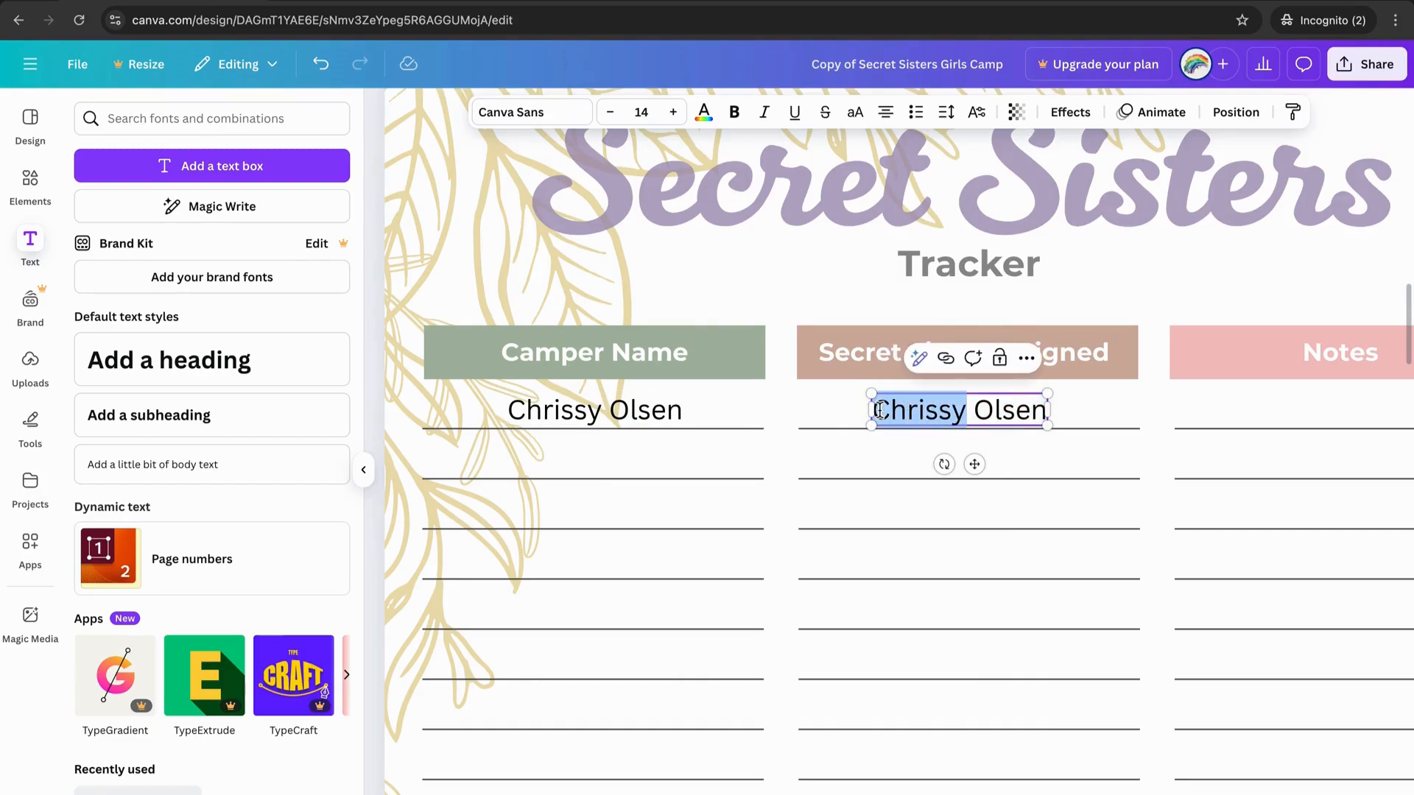
pyautogui.write('Julie')
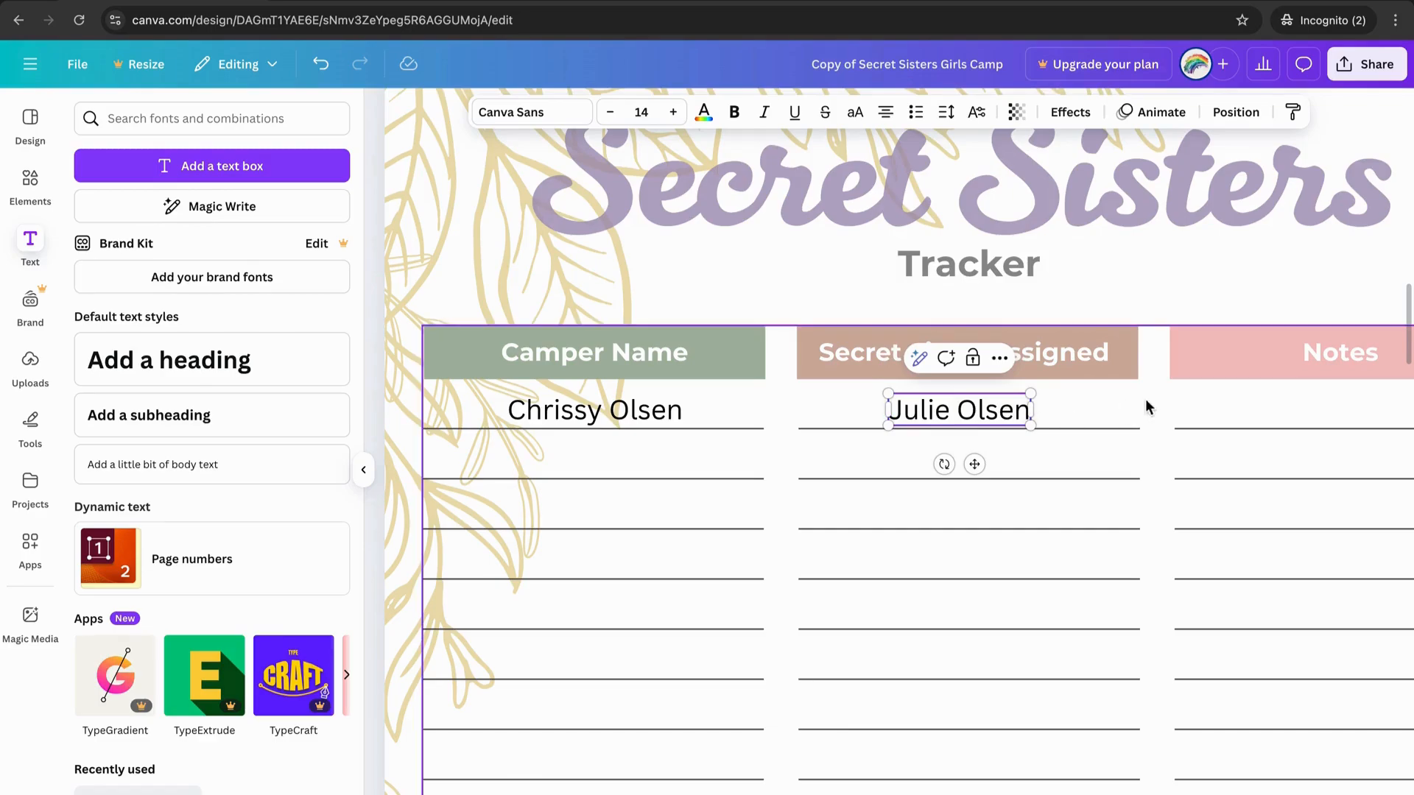
# Duplicate the first camper name entry down into the second row.
pyautogui.click(1173, 411)
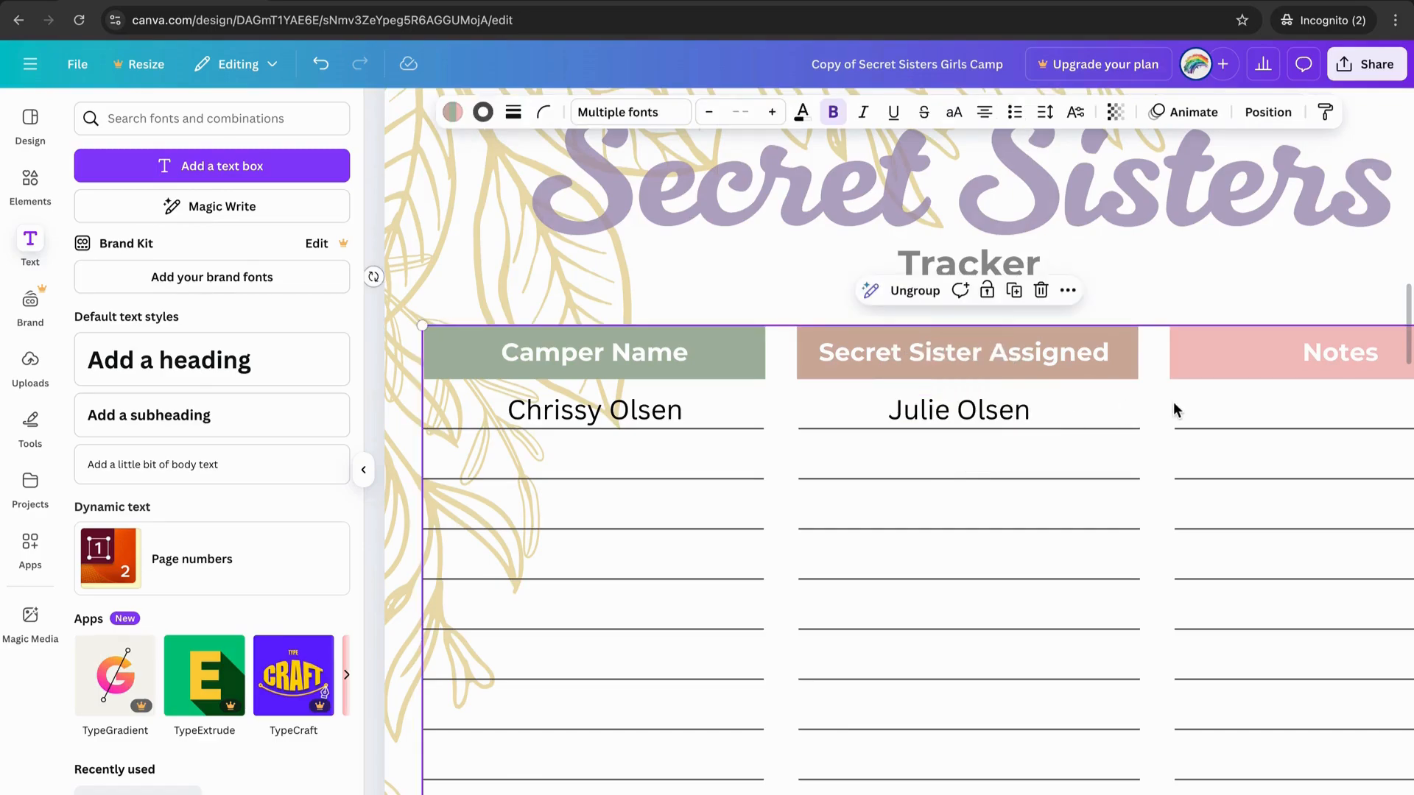
pyautogui.click(677, 424)
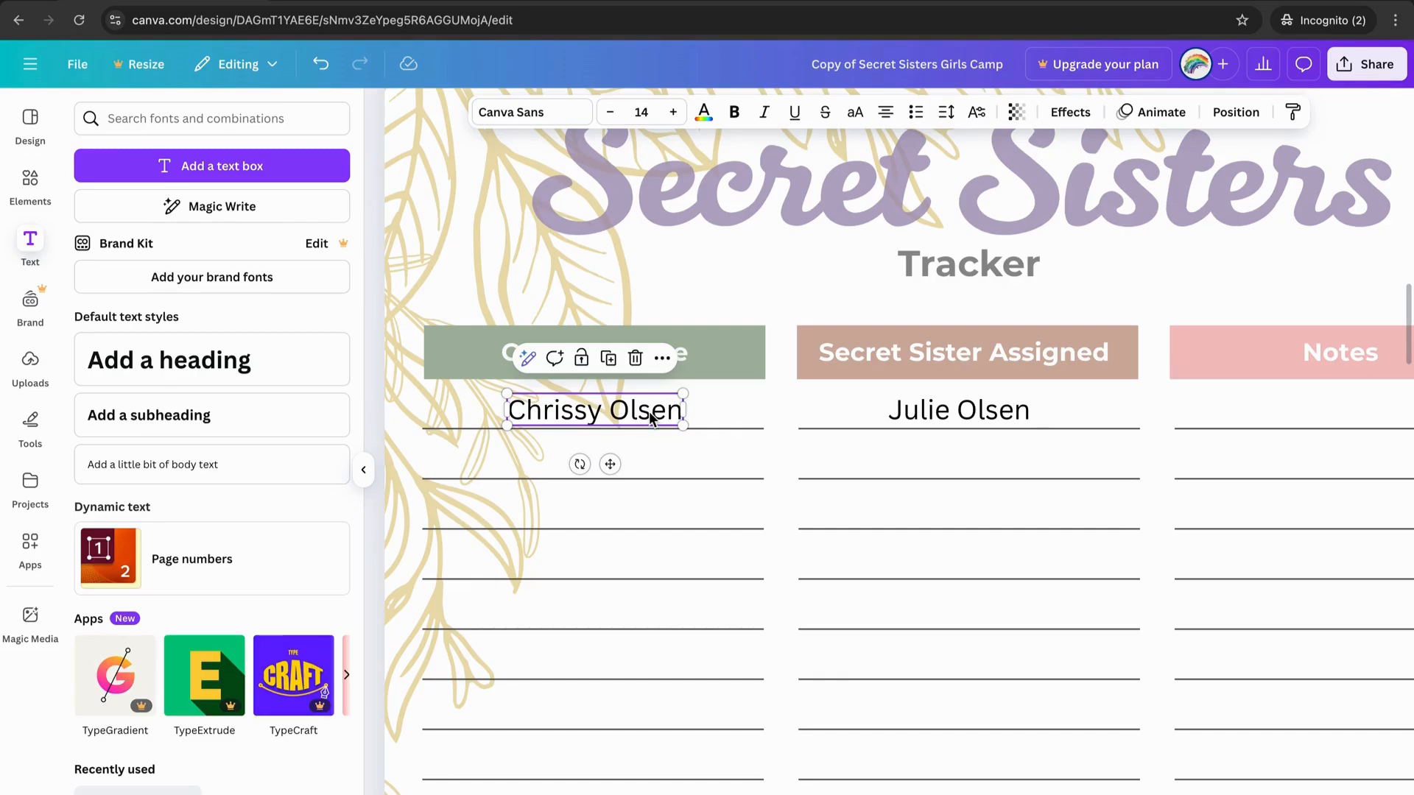
pyautogui.moveTo(648, 411); pyautogui.dragTo(649, 467)
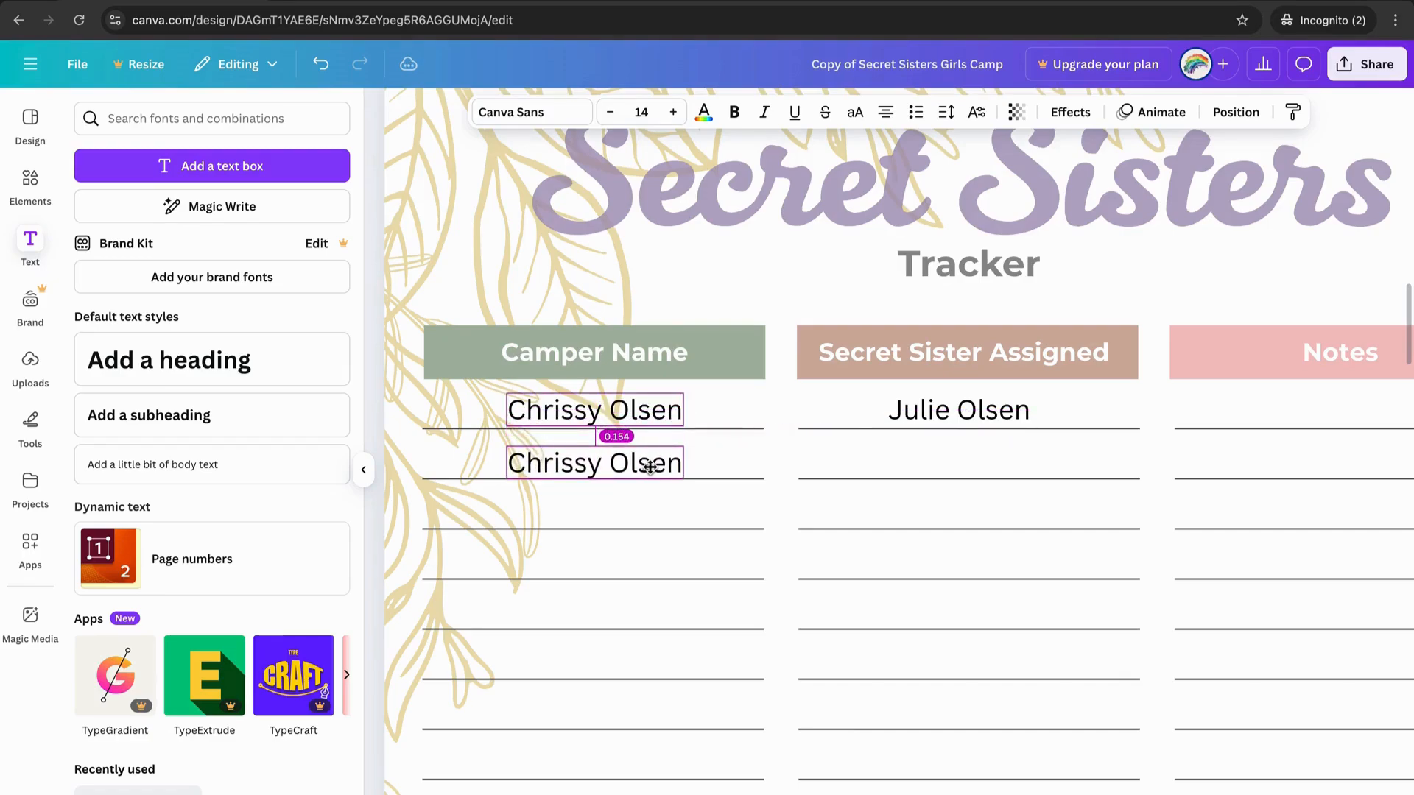
# Retype the second-row camper name and add her assigned secret sister's full name beside it.
pyautogui.doubleClick(606, 462)
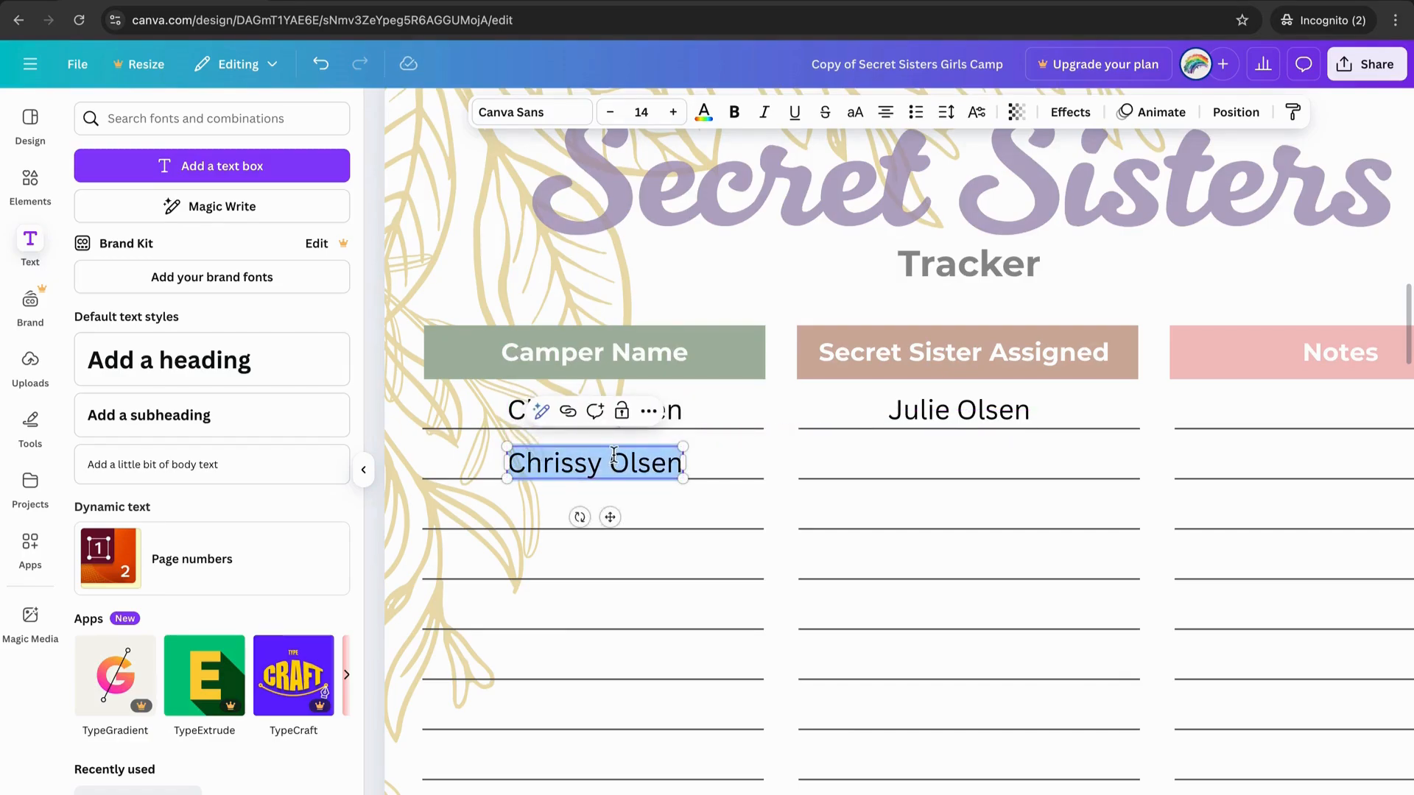
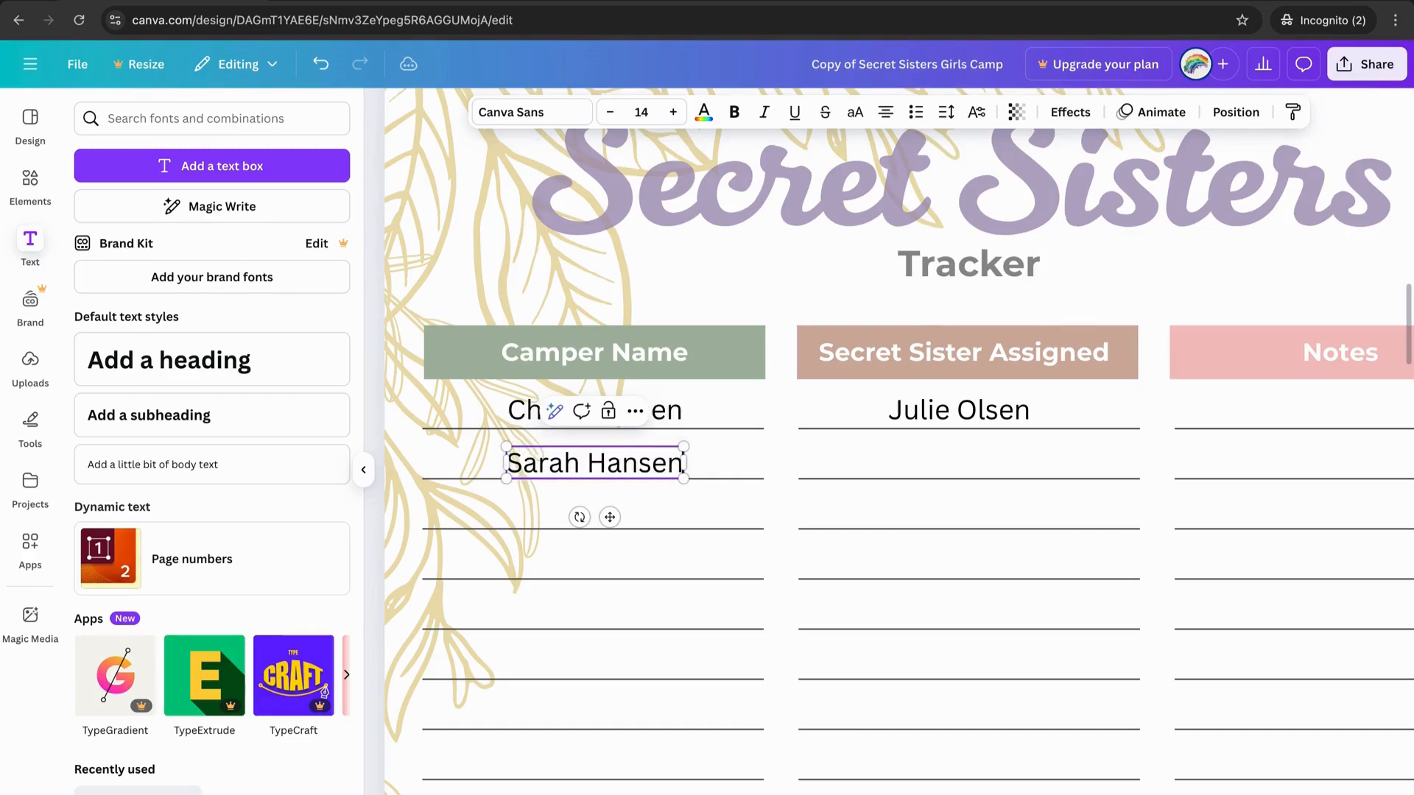
pyautogui.click(910, 414)
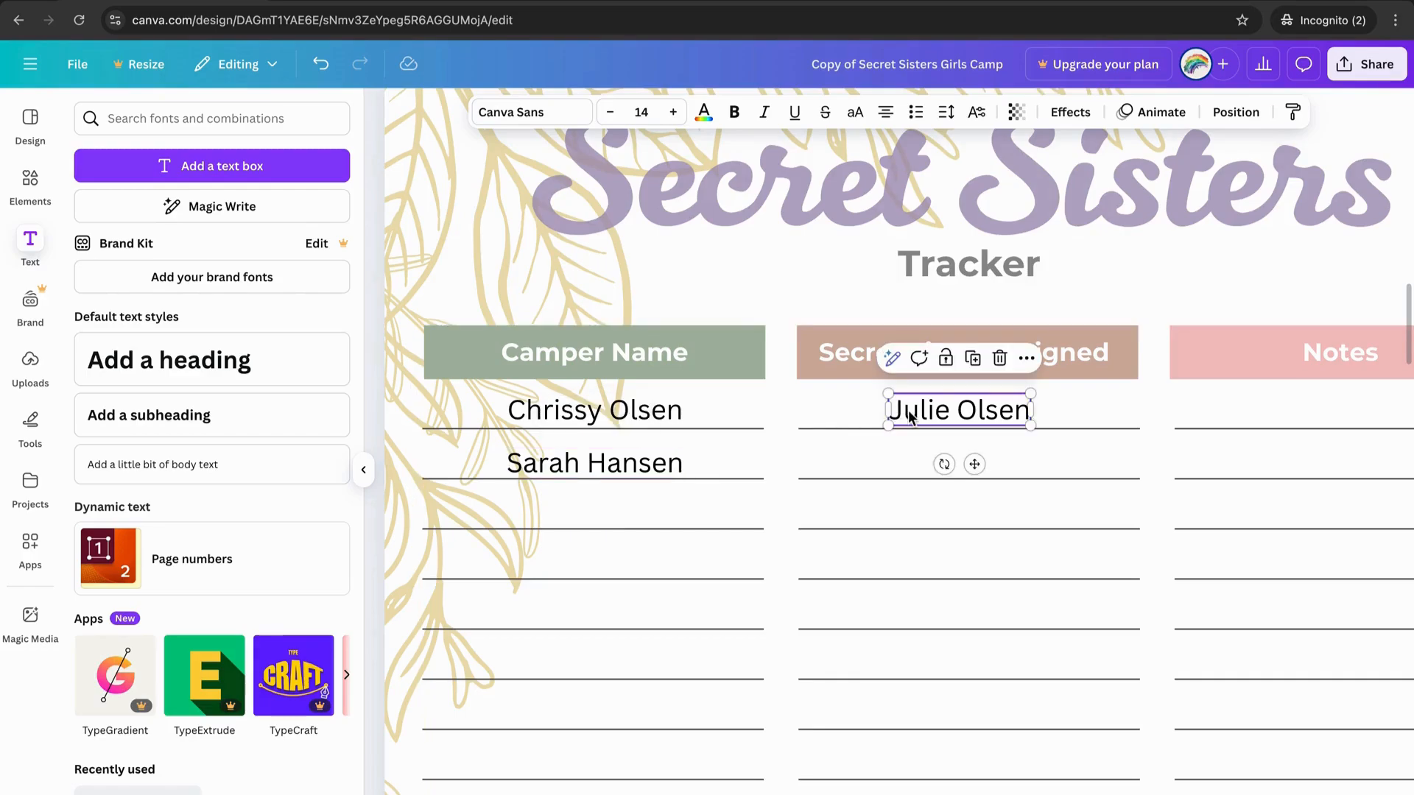
pyautogui.moveTo(909, 414); pyautogui.dragTo(912, 466)
pyautogui.doubleClick(910, 464)
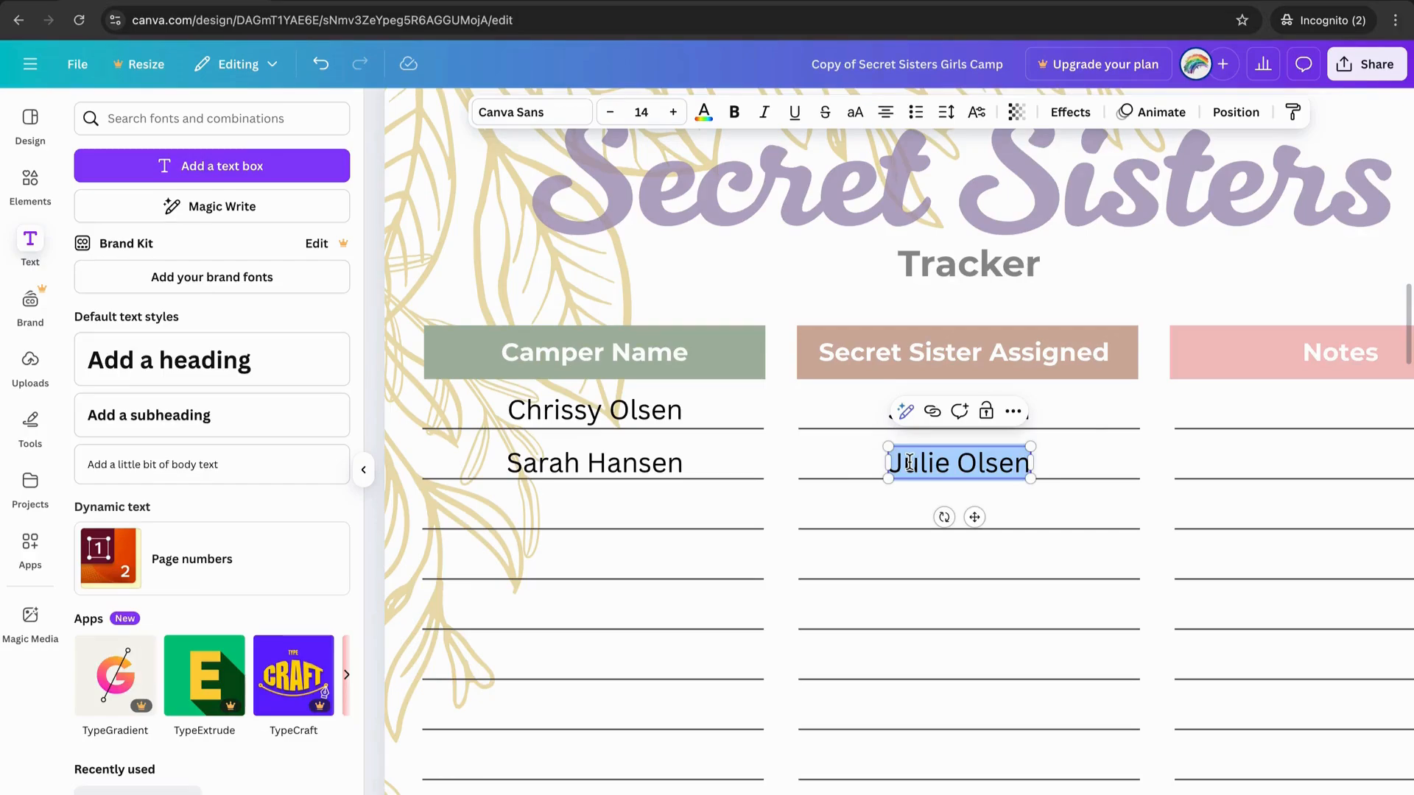
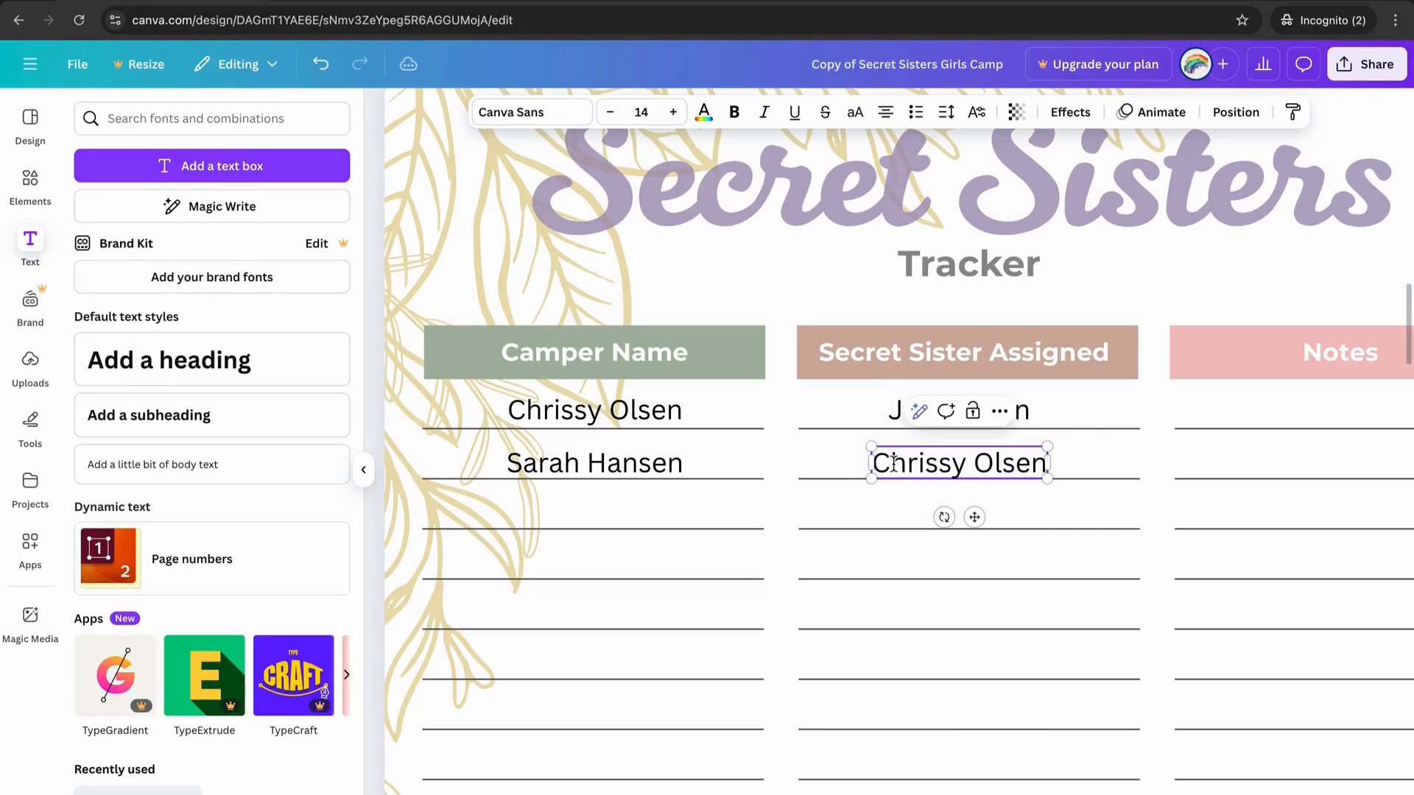
# Duplicate the second camper's name into the third row and select the first-row name entries.
pyautogui.click(661, 457)
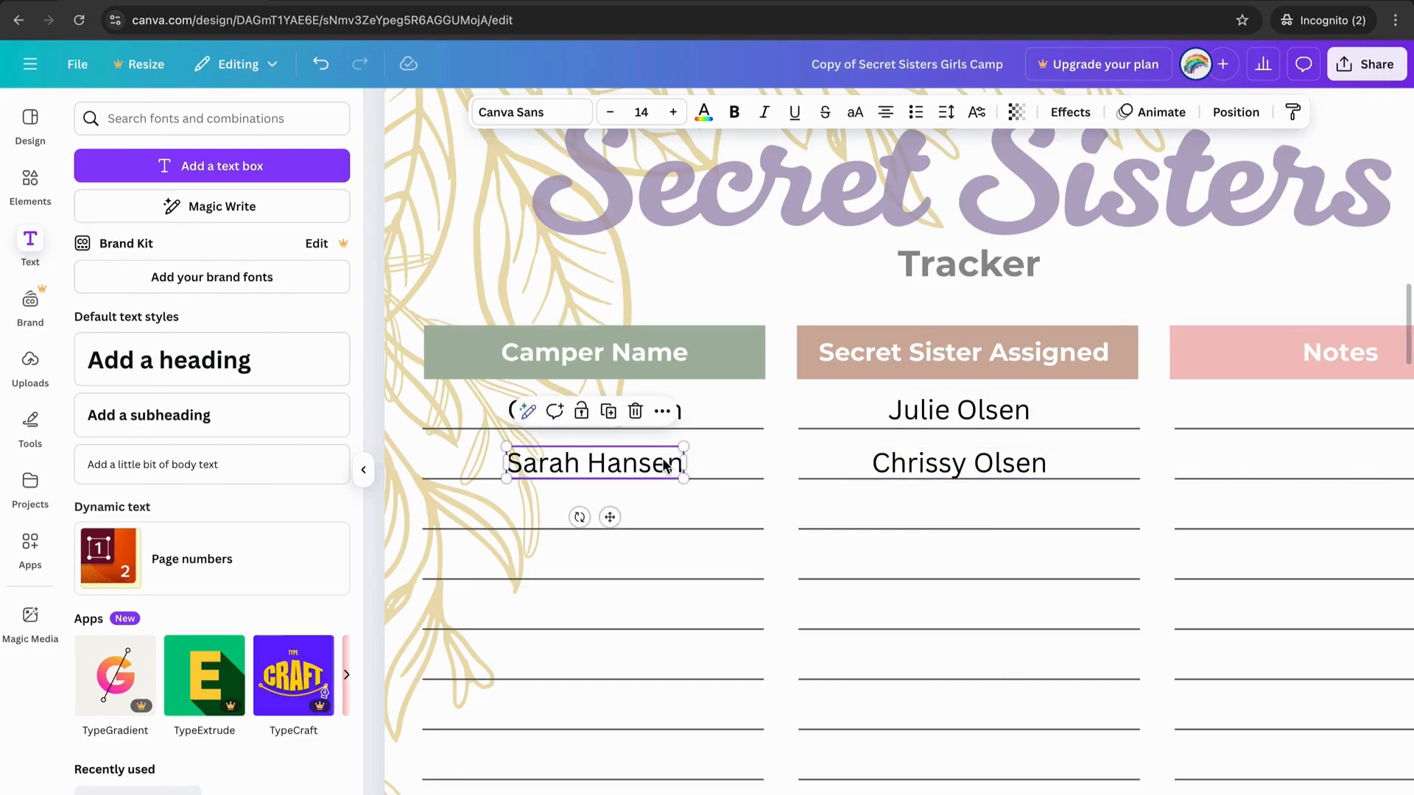
pyautogui.moveTo(661, 457); pyautogui.dragTo(661, 511)
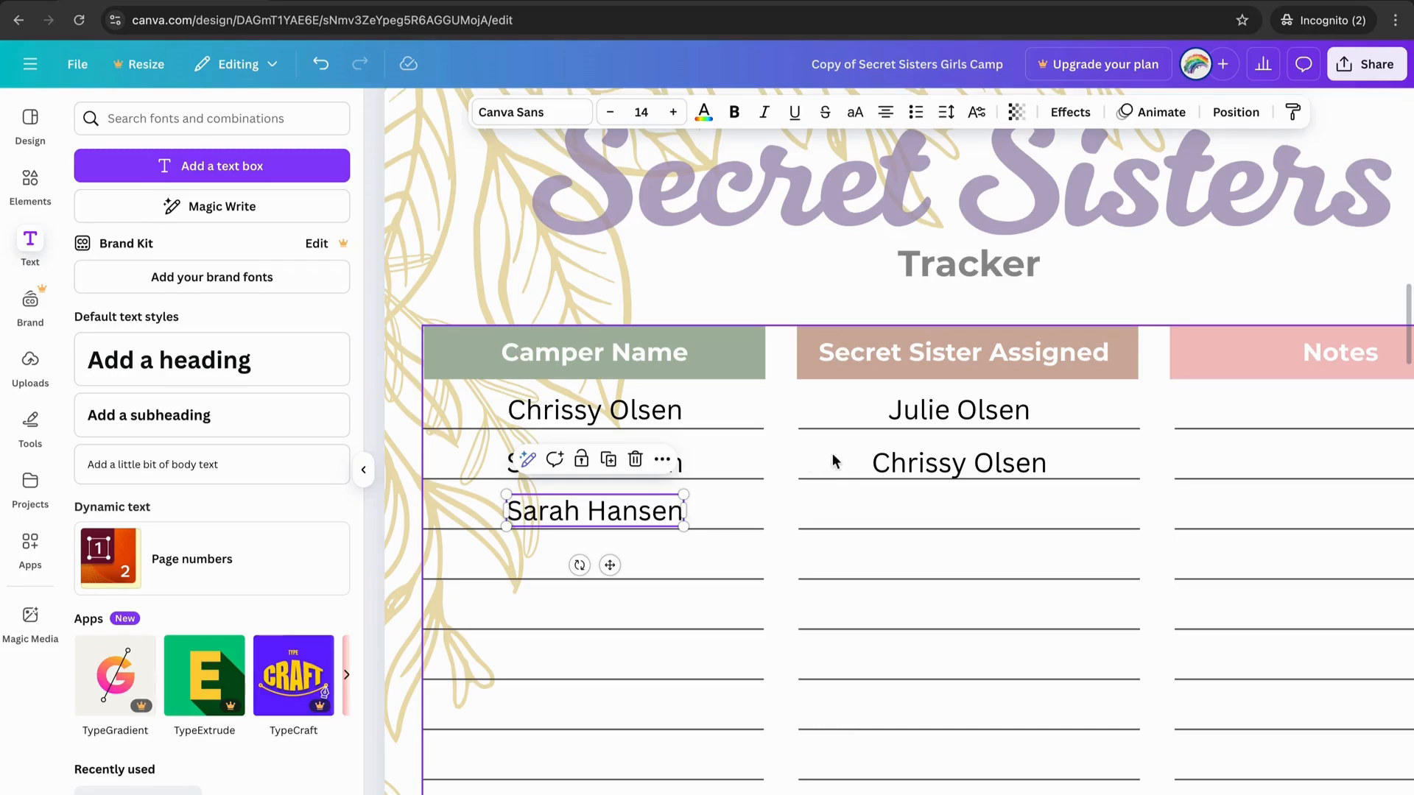
pyautogui.click(913, 411)
pyautogui.click(678, 413)
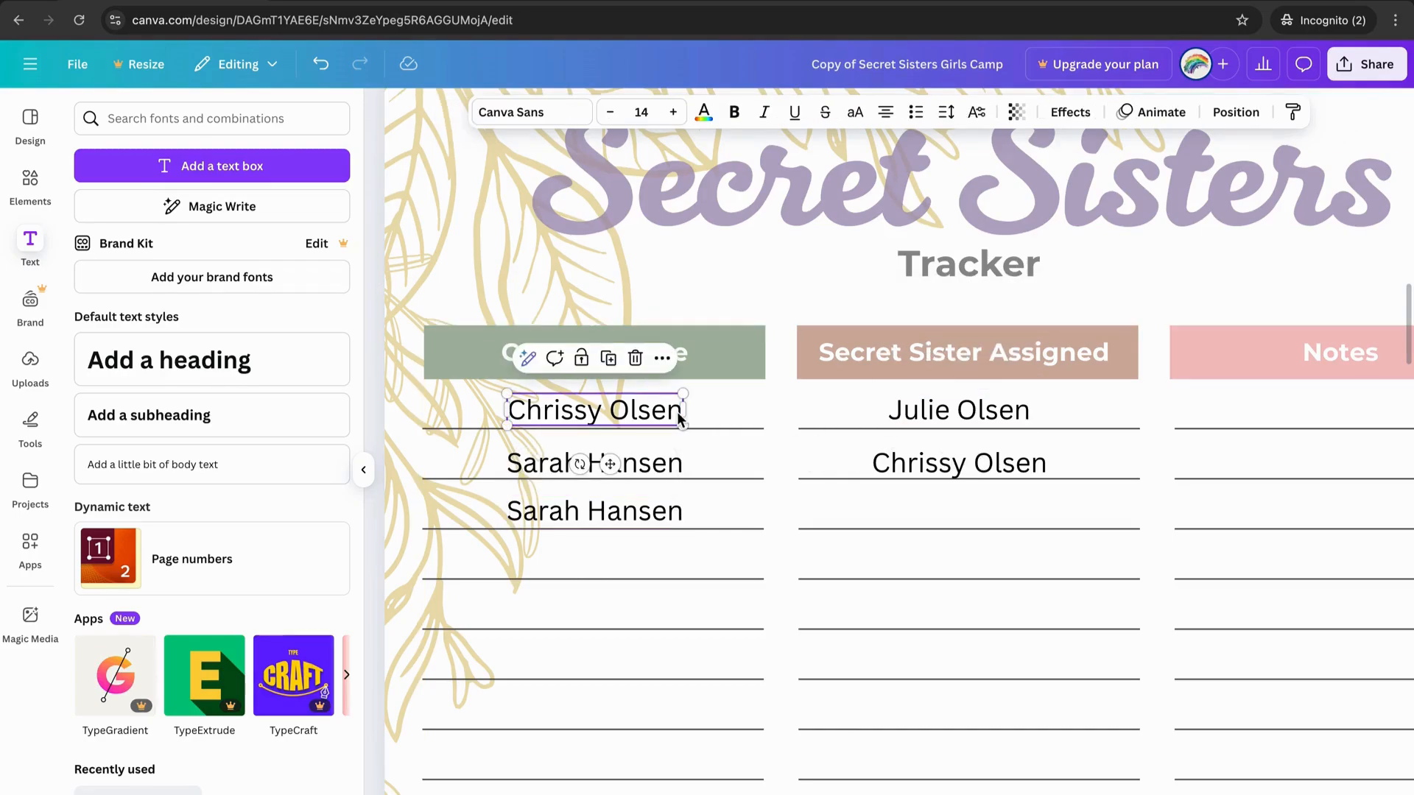
pyautogui.click(1235, 118)
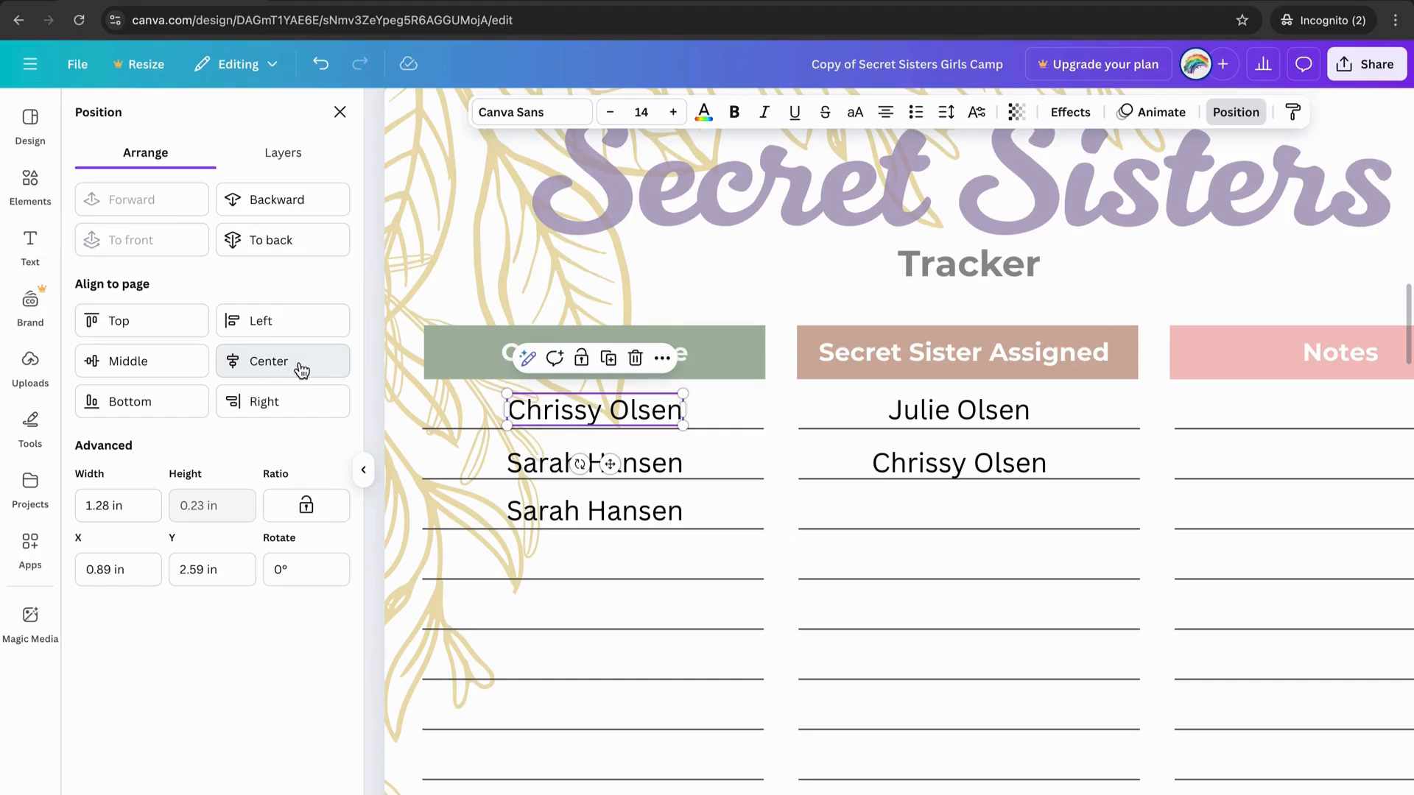
# In the Layers list, drag the first-row camper name layer below the assigned sister's name layer.
pyautogui.click(287, 156)
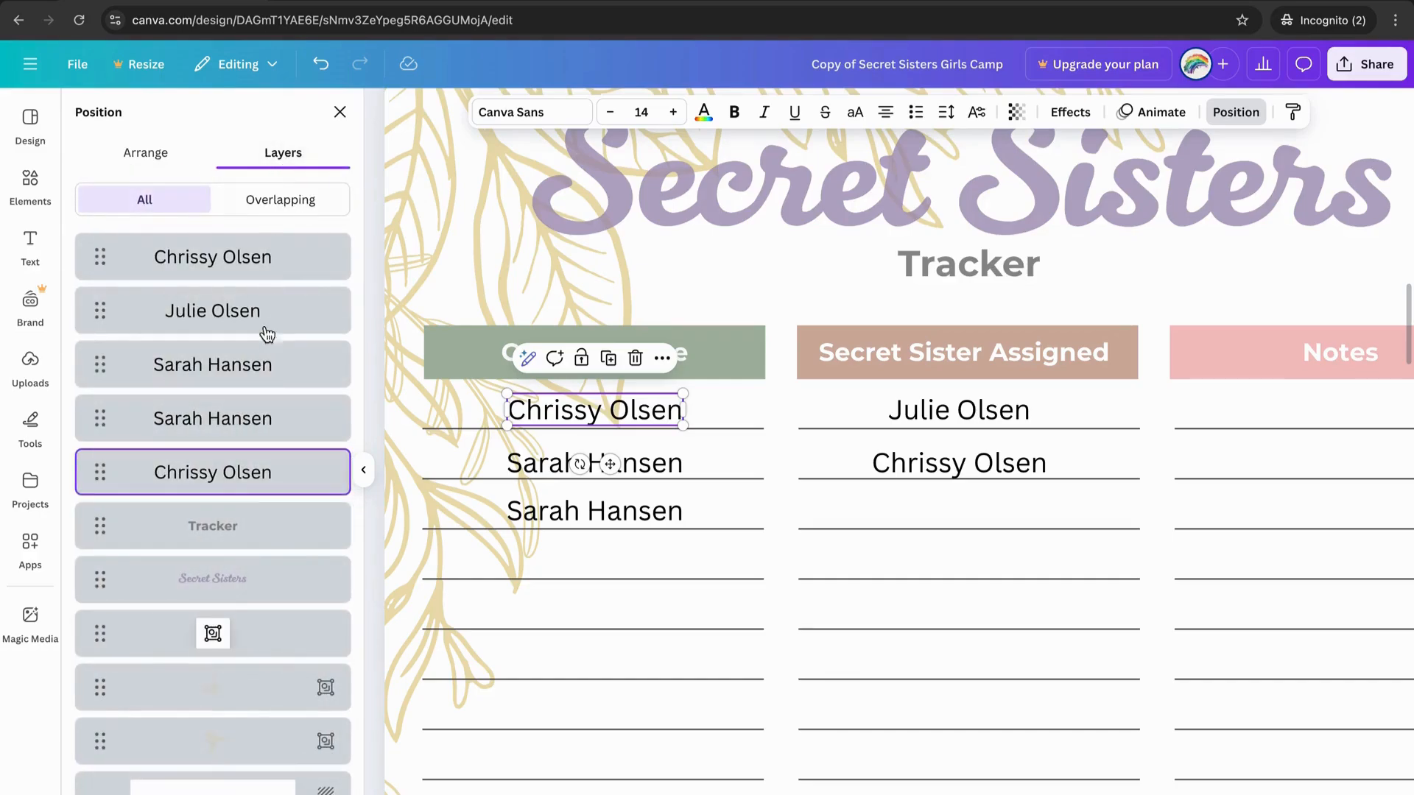
pyautogui.scroll(-5, 720, 575)
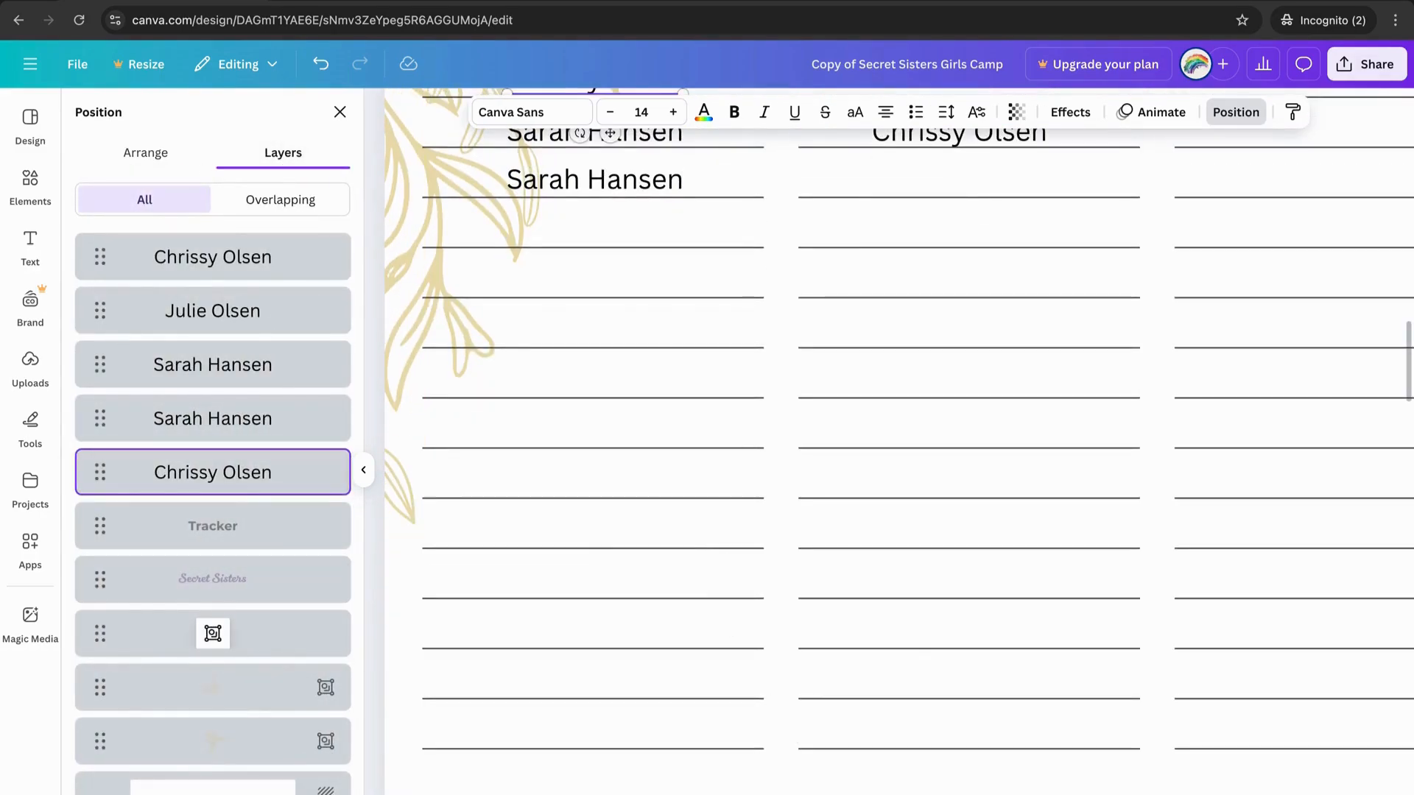
pyautogui.scroll(-5, 855, 472)
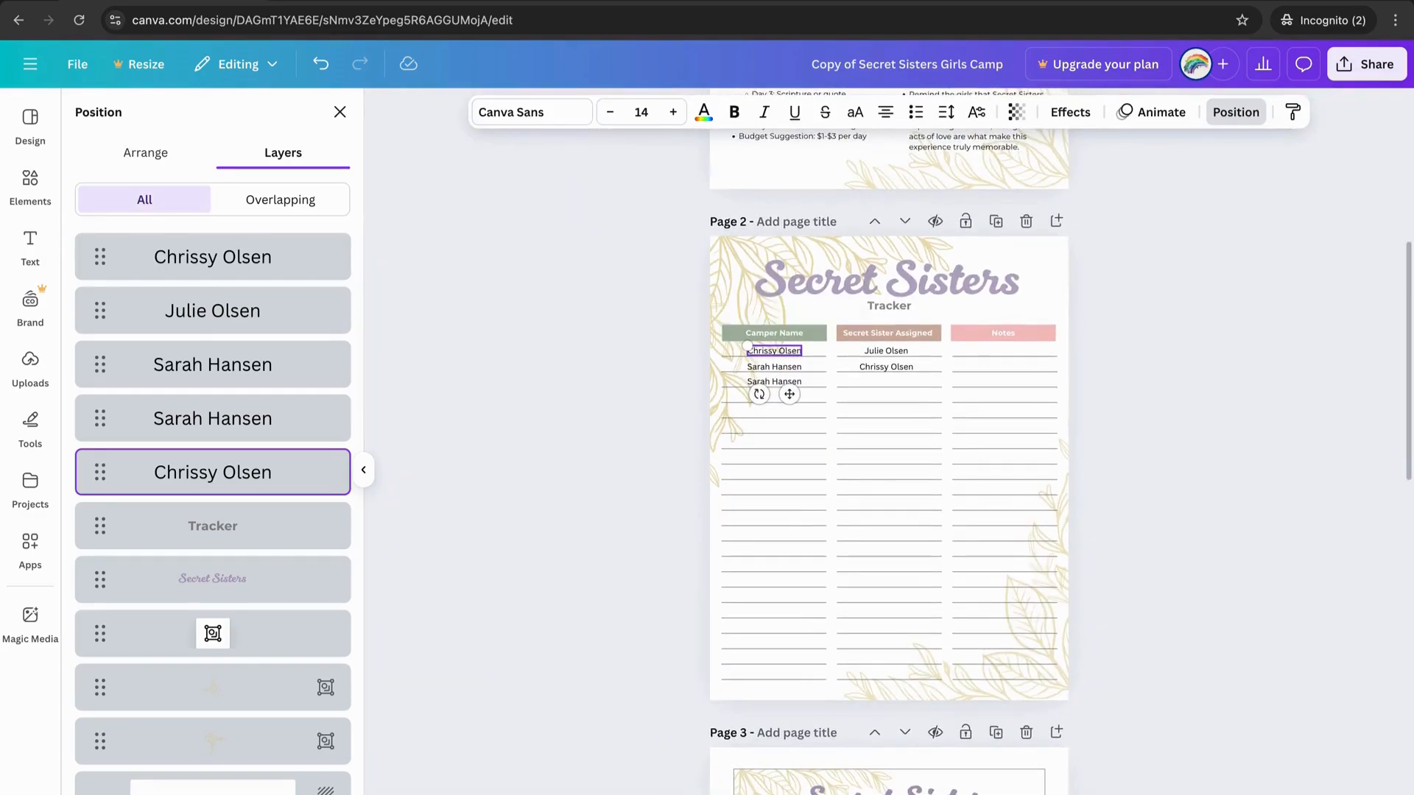
pyautogui.scroll(2, 888, 493)
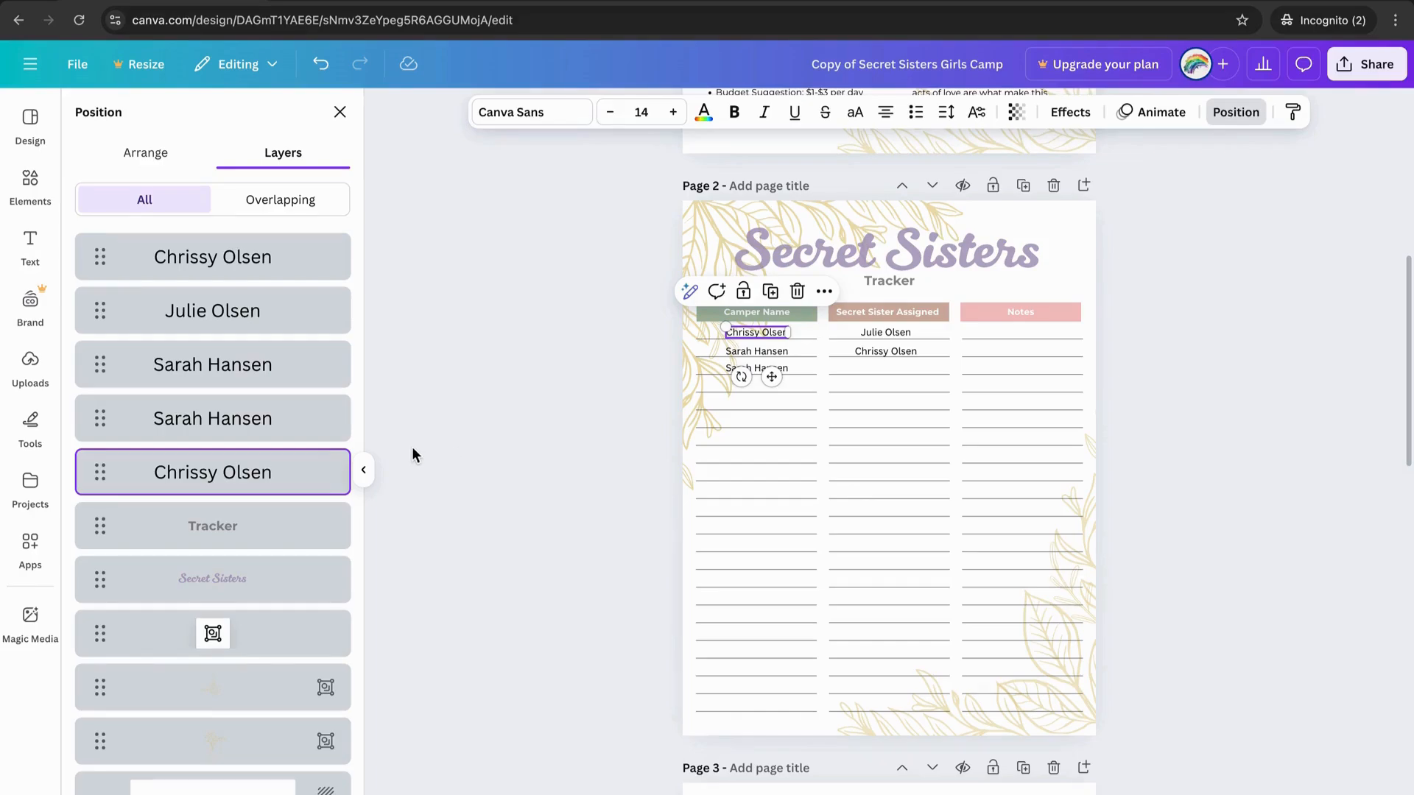
pyautogui.click(315, 580)
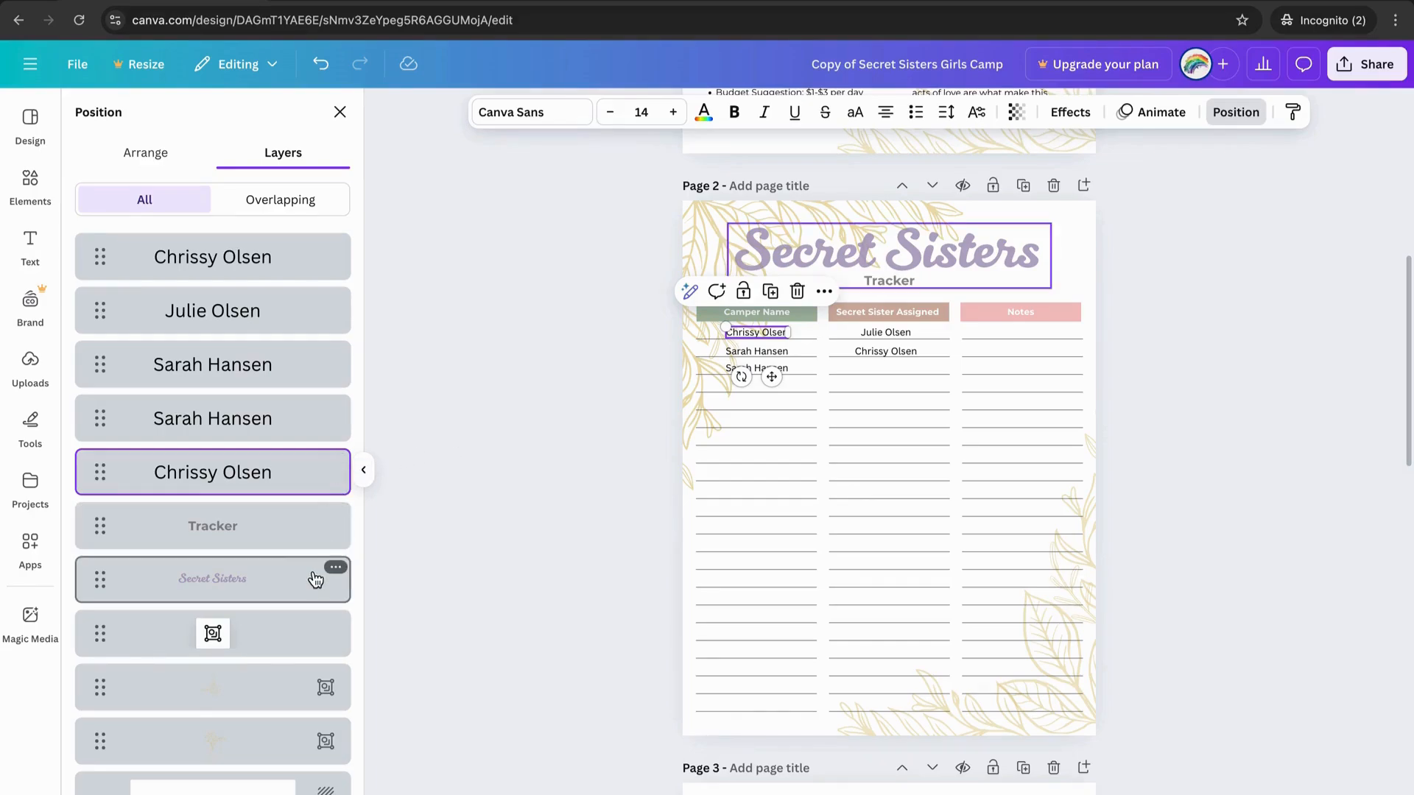
pyautogui.click(295, 742)
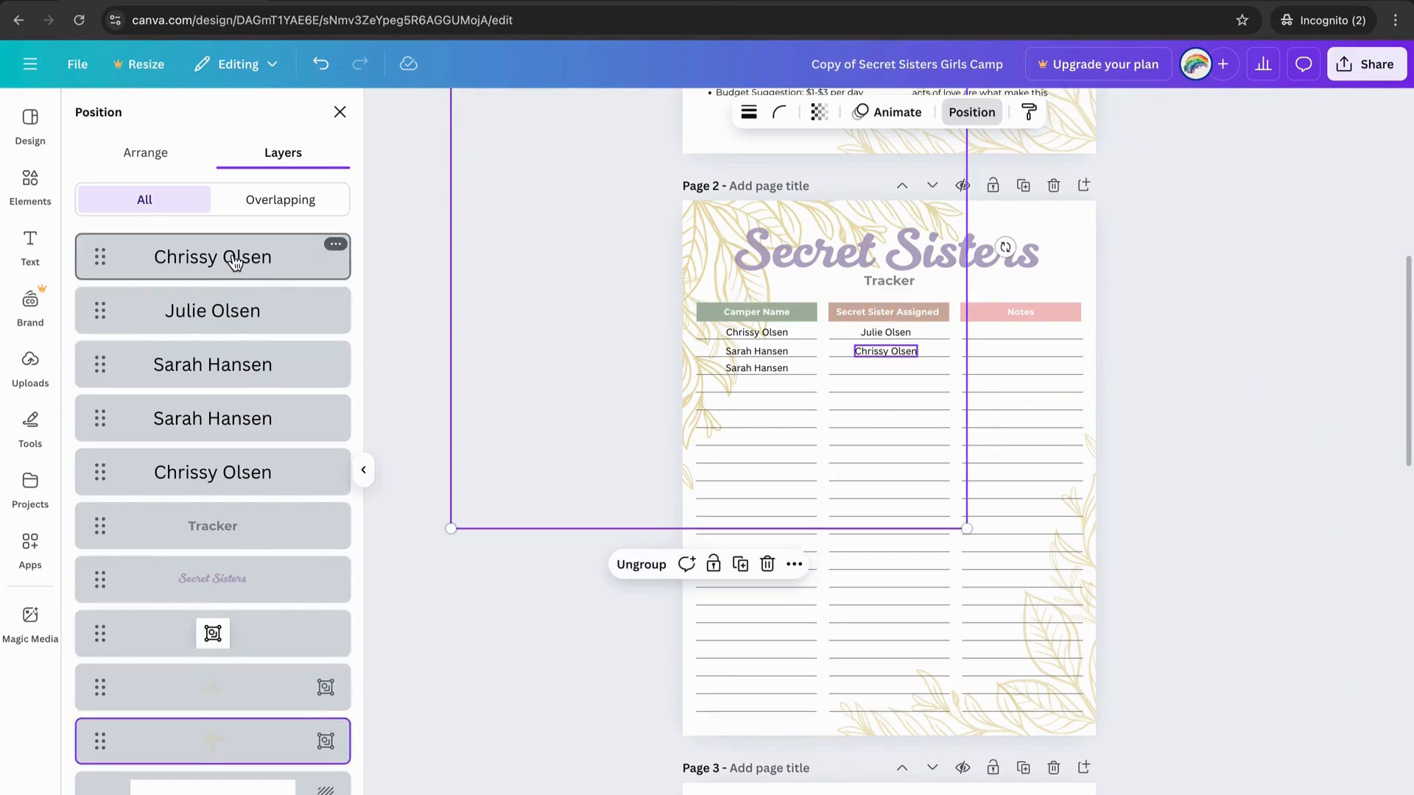
pyautogui.moveTo(234, 263); pyautogui.dragTo(254, 304)
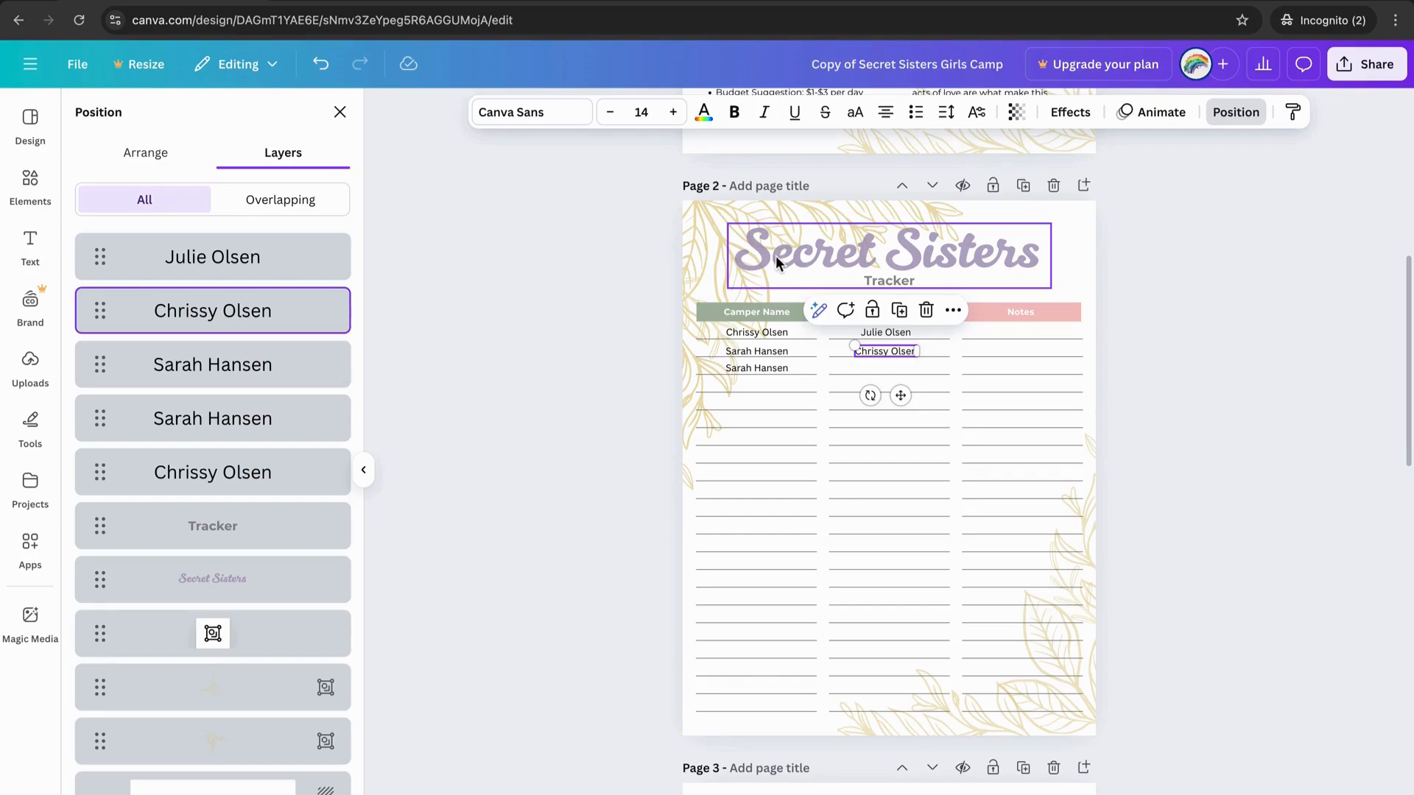
pyautogui.scroll(-4, 775, 260)
pyautogui.scroll(2, 776, 261)
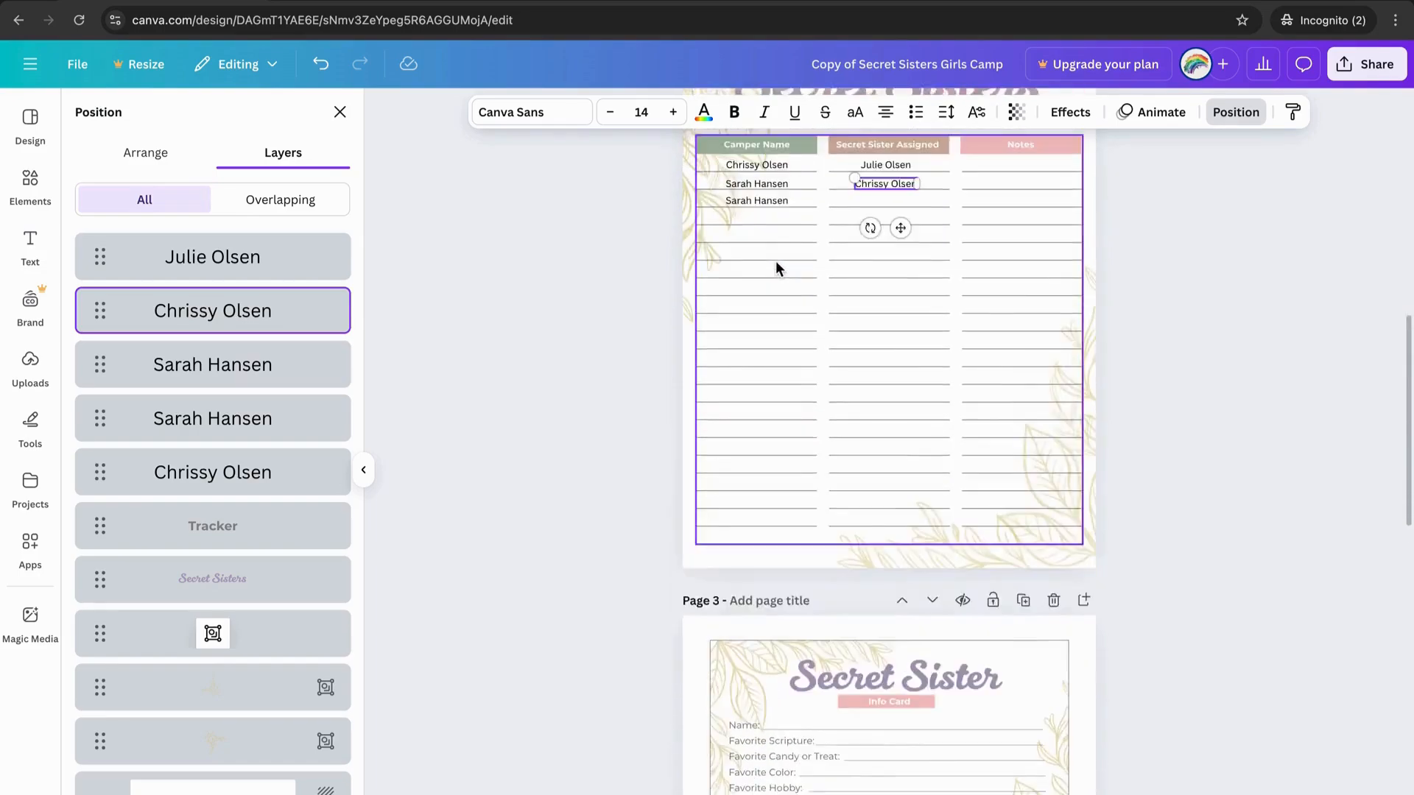
pyautogui.scroll(3, 775, 261)
pyautogui.scroll(1, 775, 261)
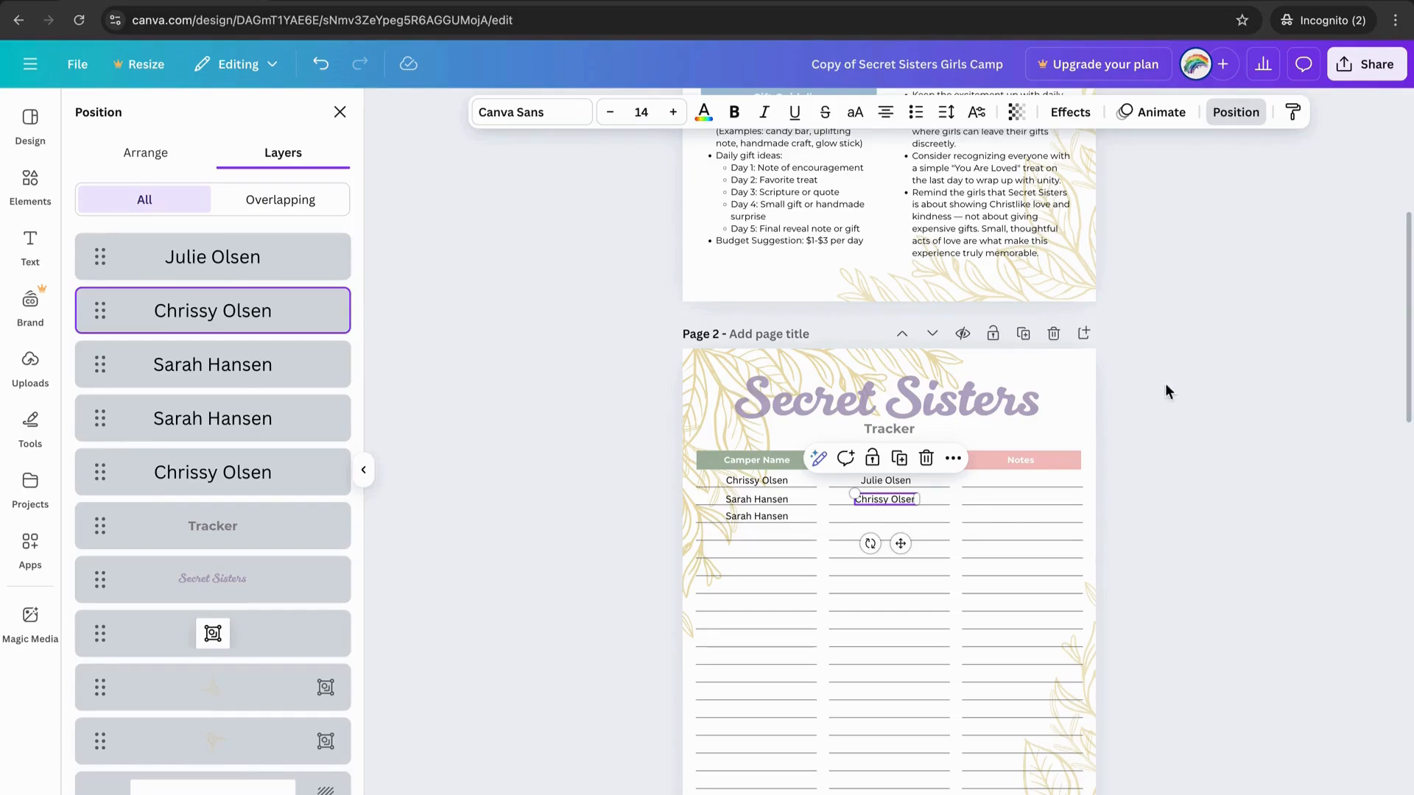
# Download pages 1–4 of the design as a PDF Standard file.
pyautogui.click(1372, 65)
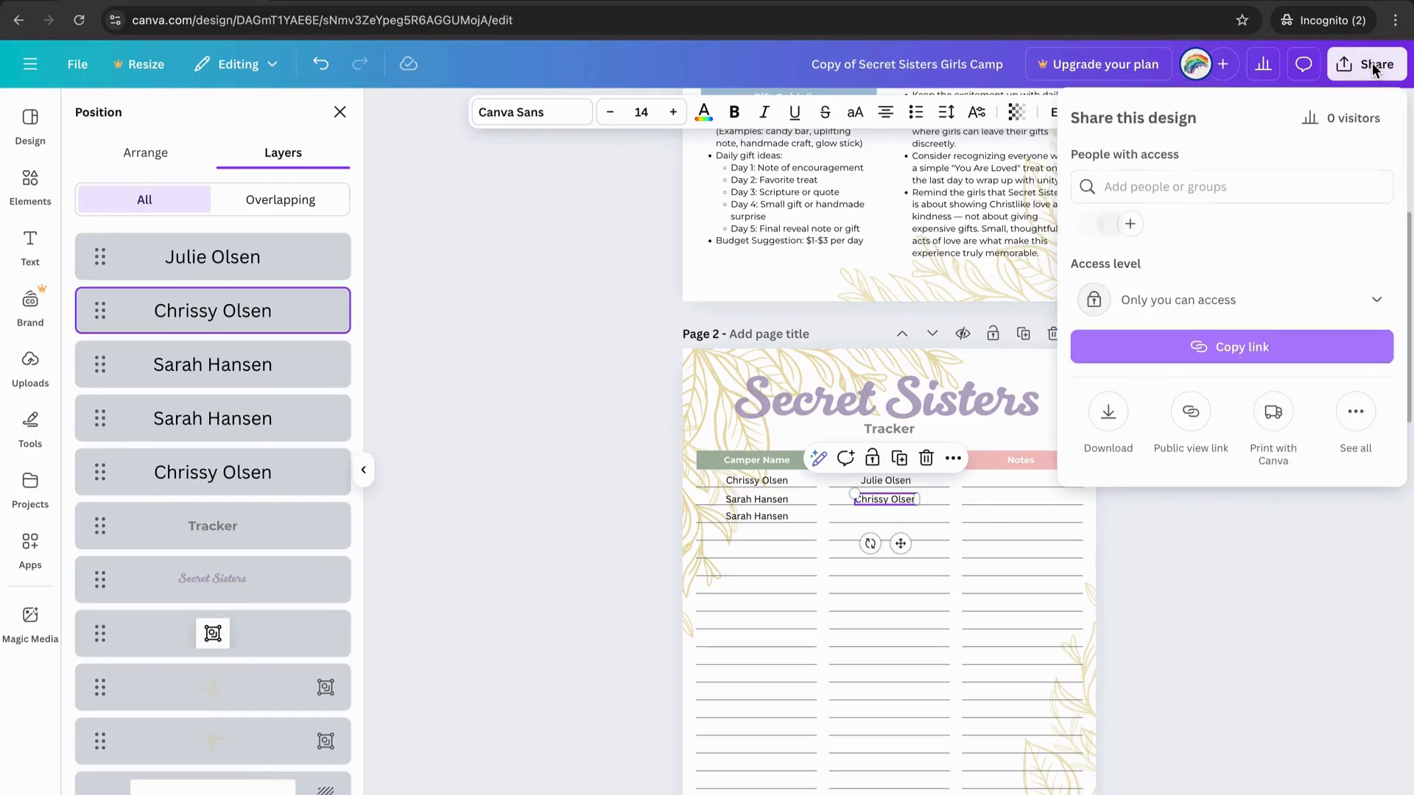
pyautogui.click(1109, 412)
pyautogui.click(1215, 193)
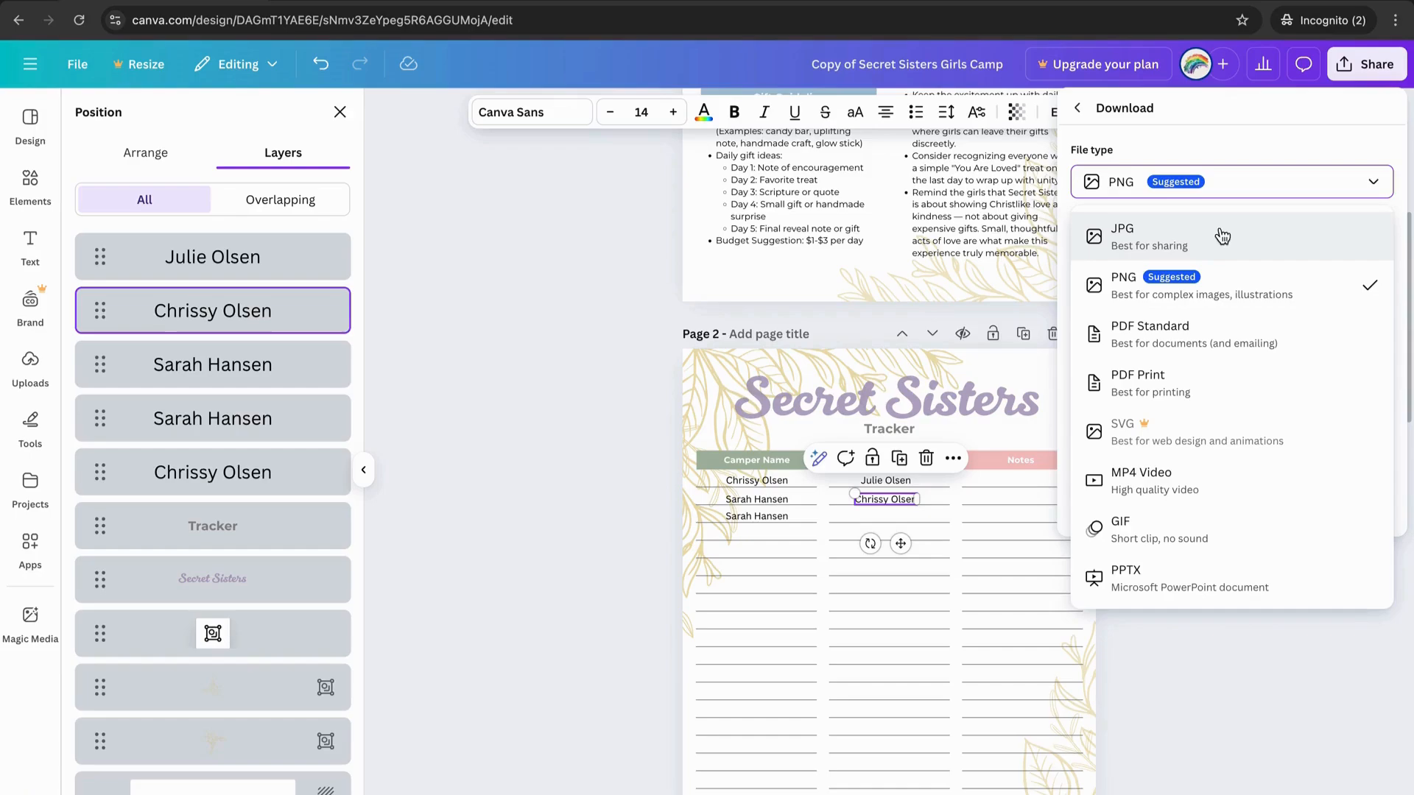
pyautogui.click(1179, 343)
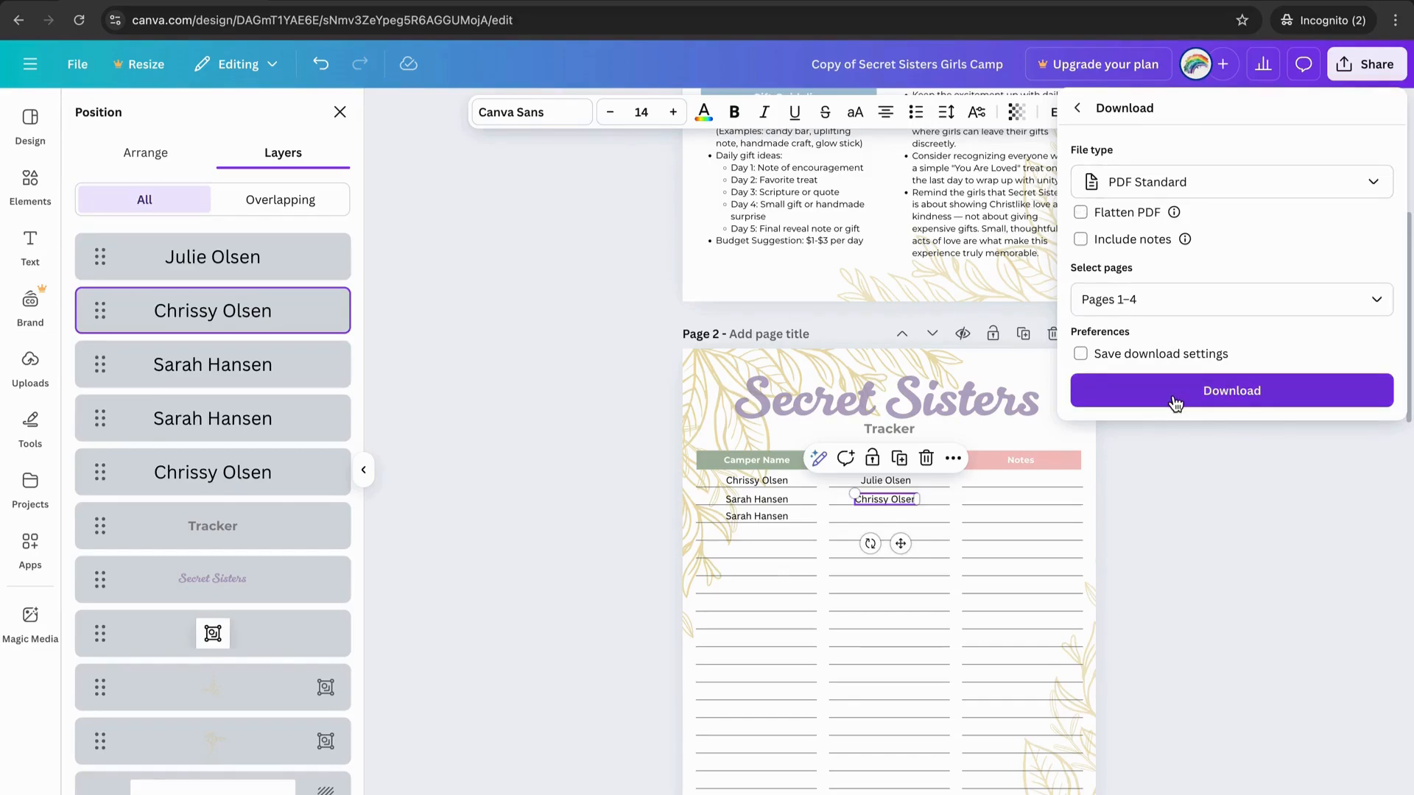
pyautogui.click(1194, 476)
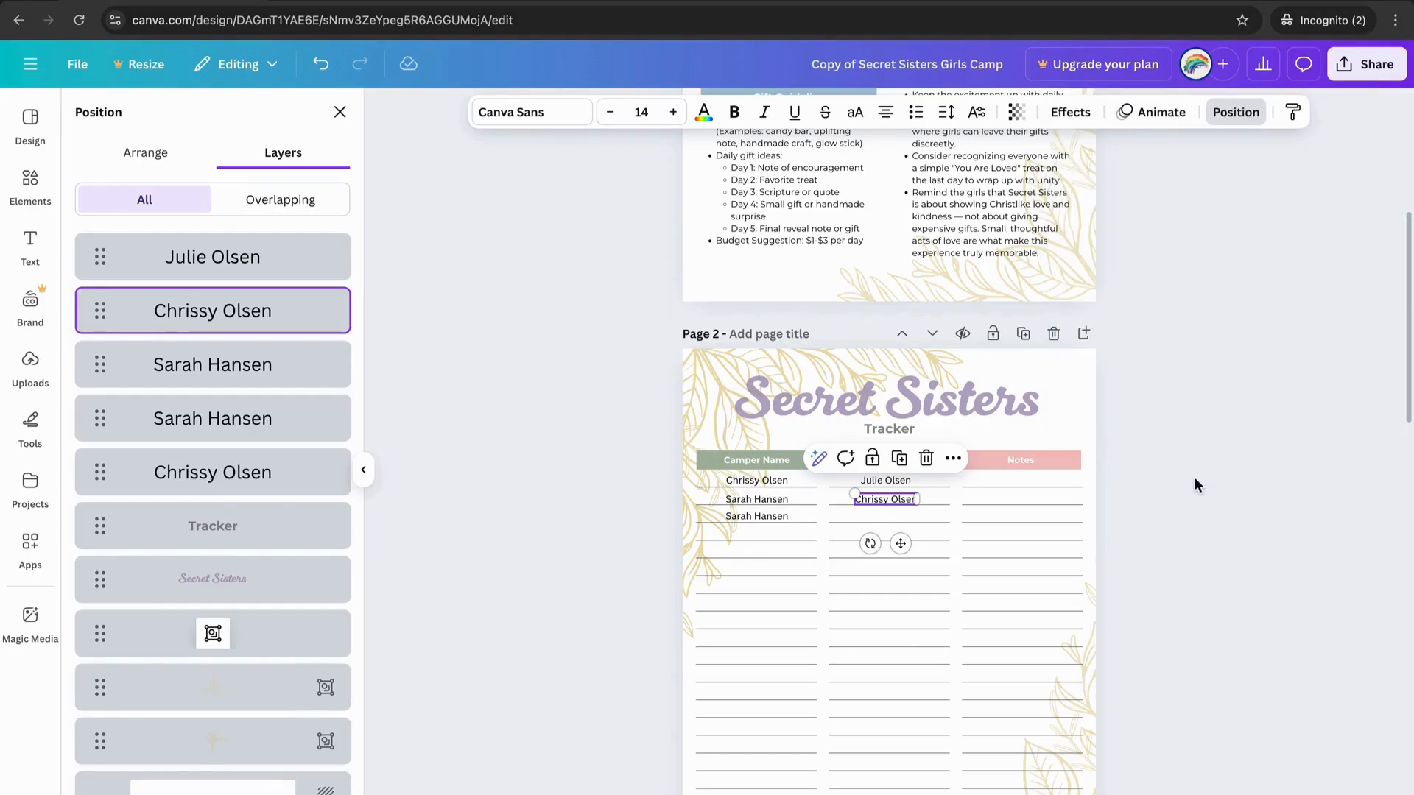
pyautogui.scroll(4, 1194, 477)
pyautogui.click(972, 489)
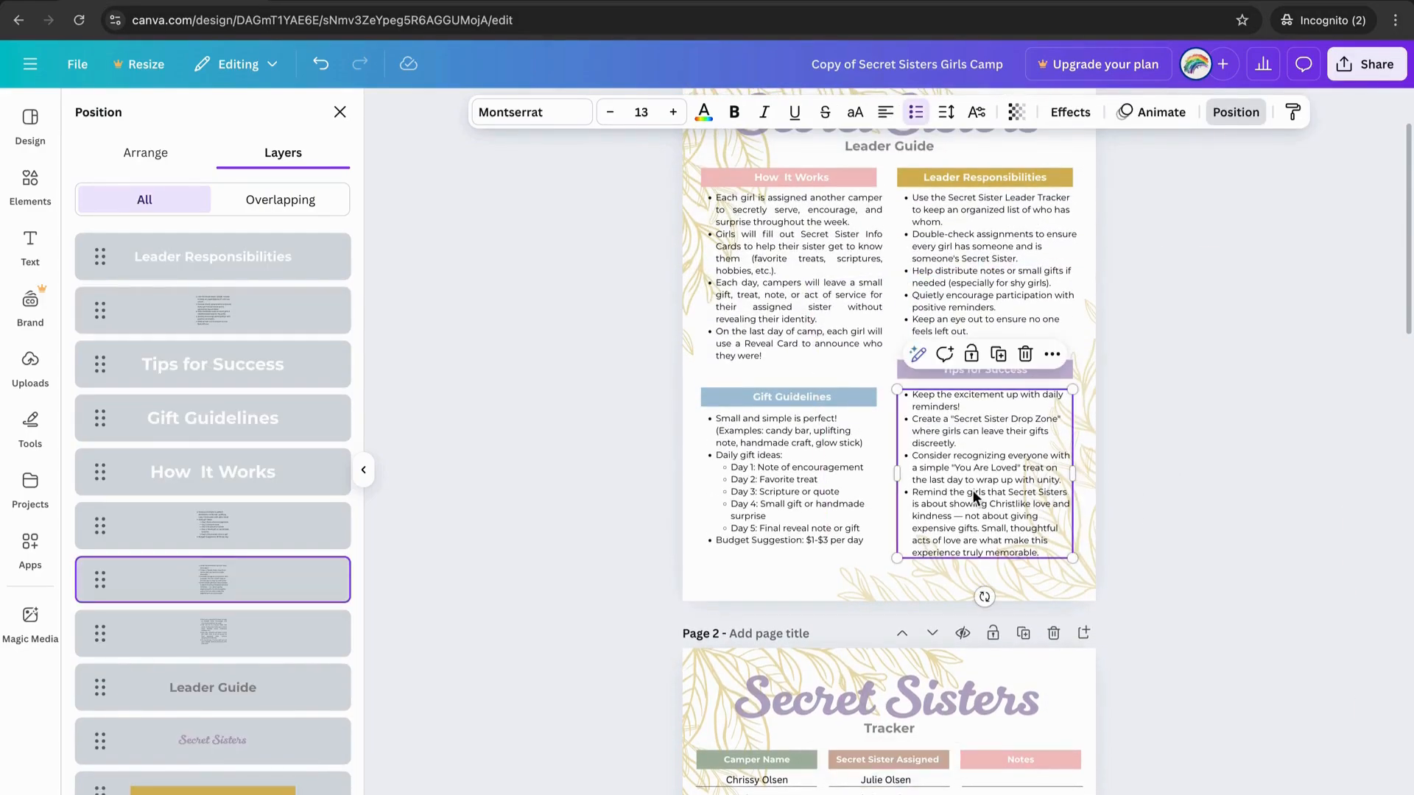